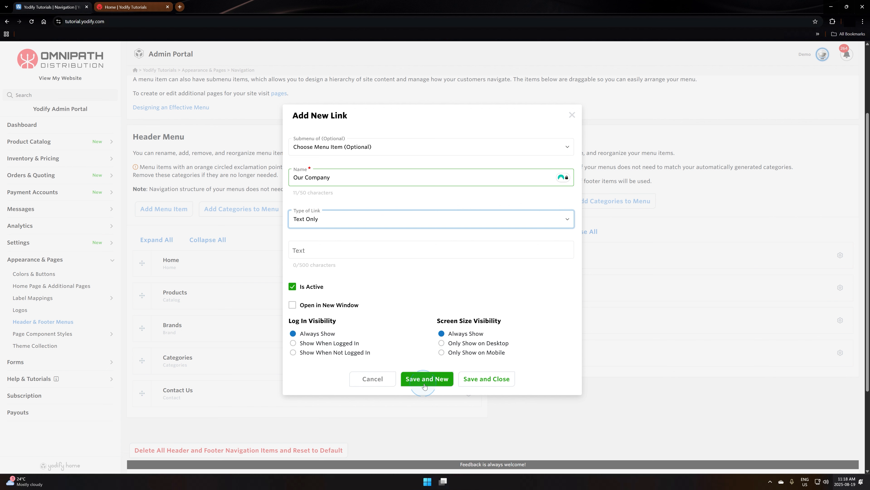
- Save the text-only Our Company link and arrange it first in the header menu with Home and Contact Us nested under it
left_click(484, 381)
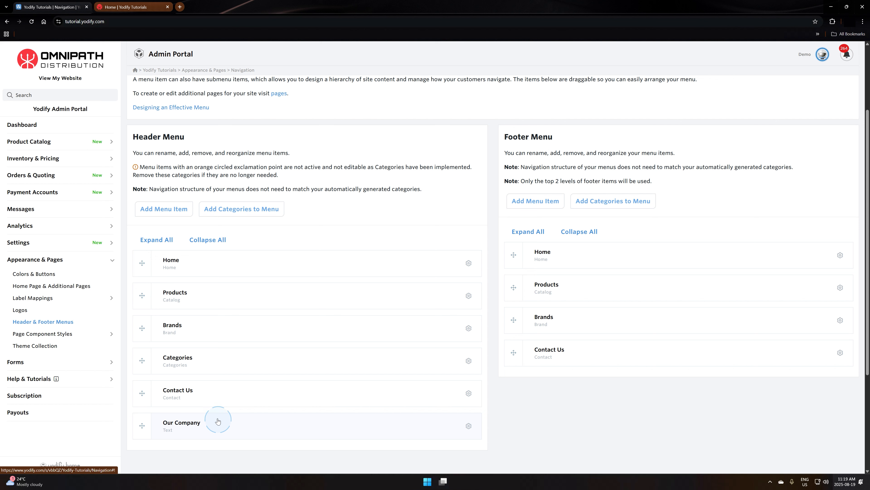
left_click_drag(143, 430, 140, 256)
left_click_drag(141, 301, 155, 292)
left_click_drag(141, 424, 154, 319)
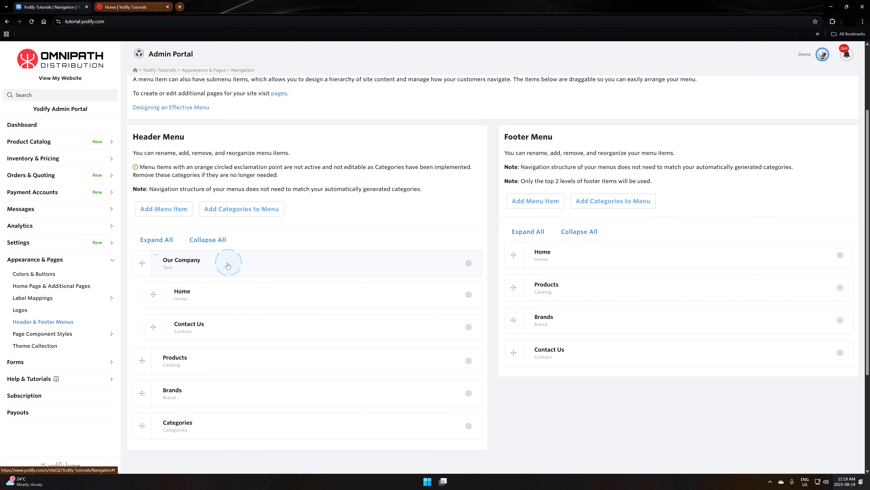
- Add an About Us submenu link under Our Company in the header menu, with type Website Pages and target About Us
left_click(467, 263)
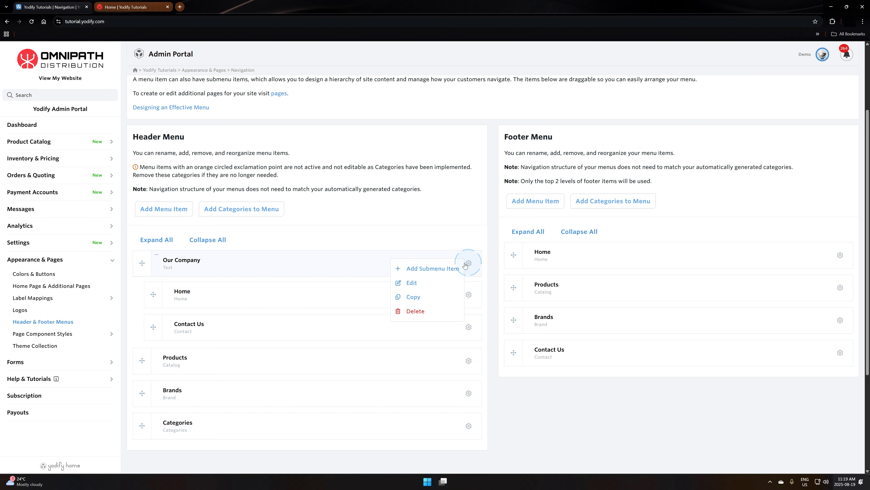
left_click(415, 282)
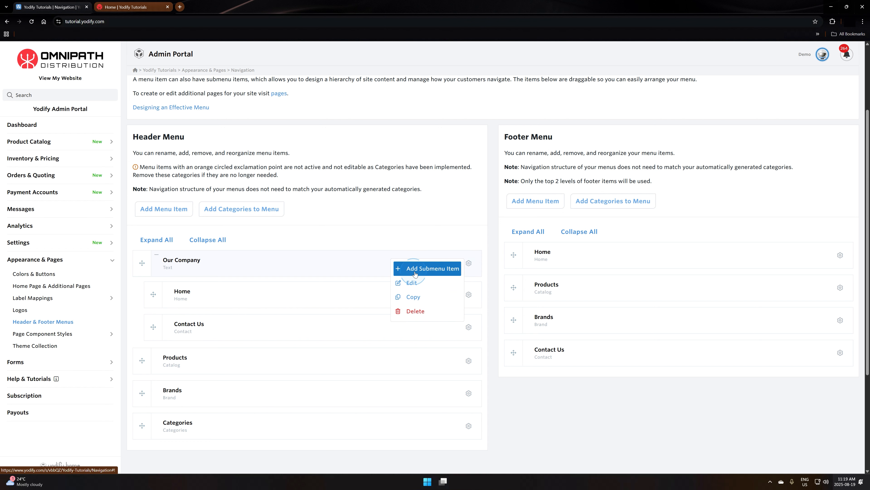
left_click(415, 270)
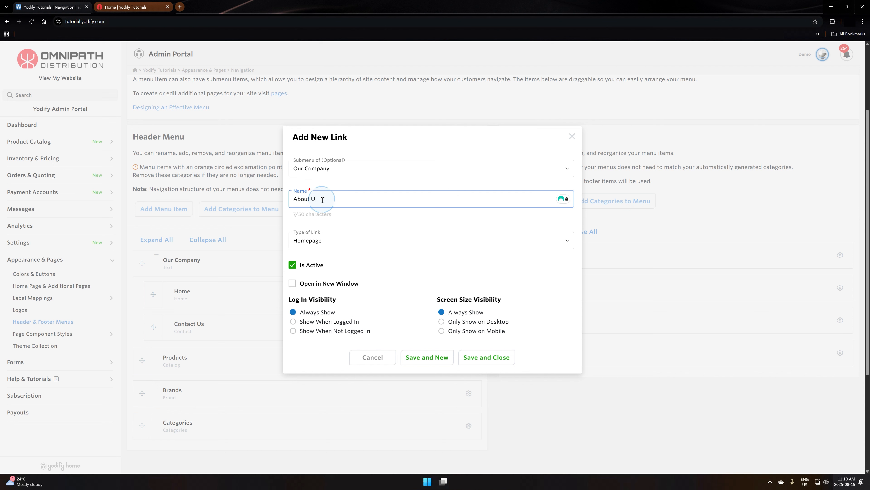
left_click(350, 242)
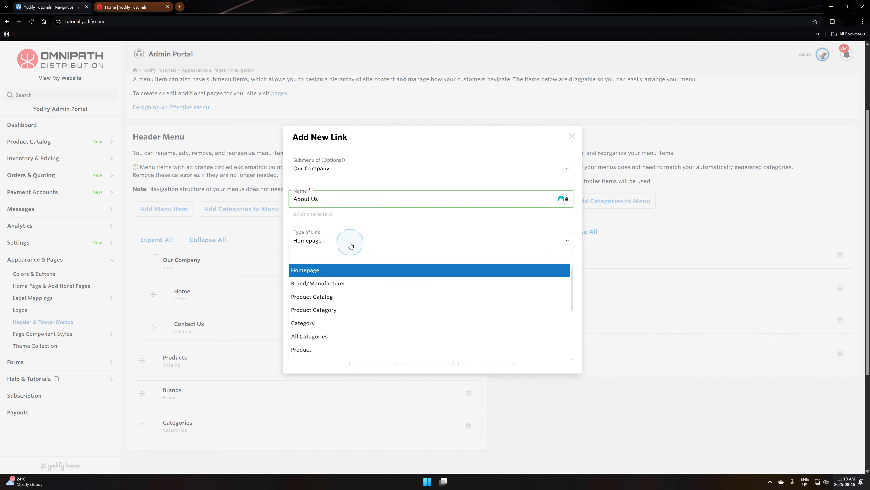
scroll(354, 301, "down", 3)
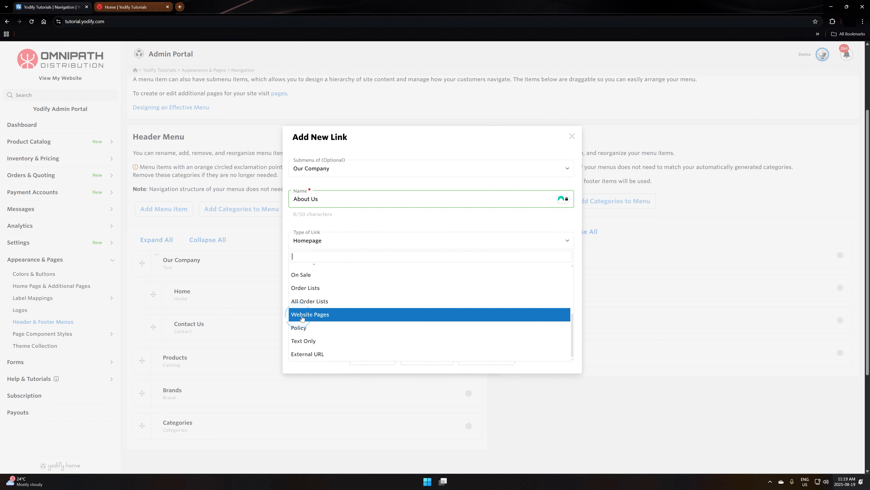
left_click(318, 315)
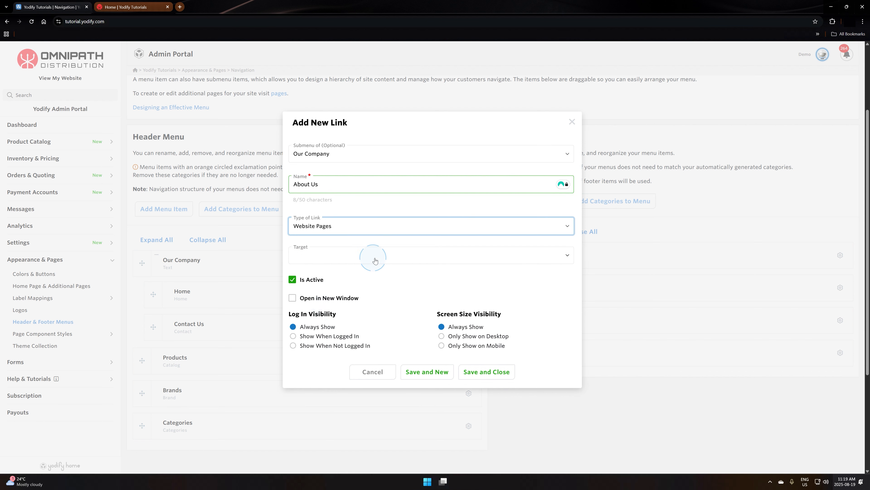
left_click(464, 259)
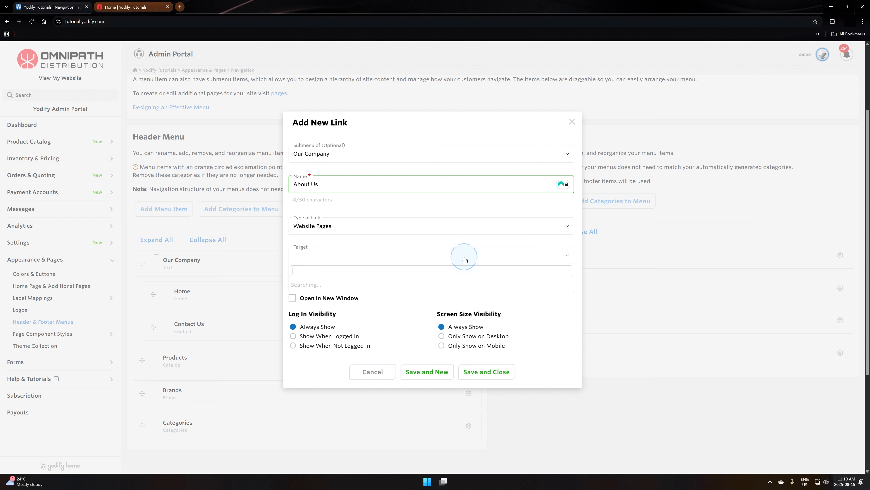
left_click(321, 299)
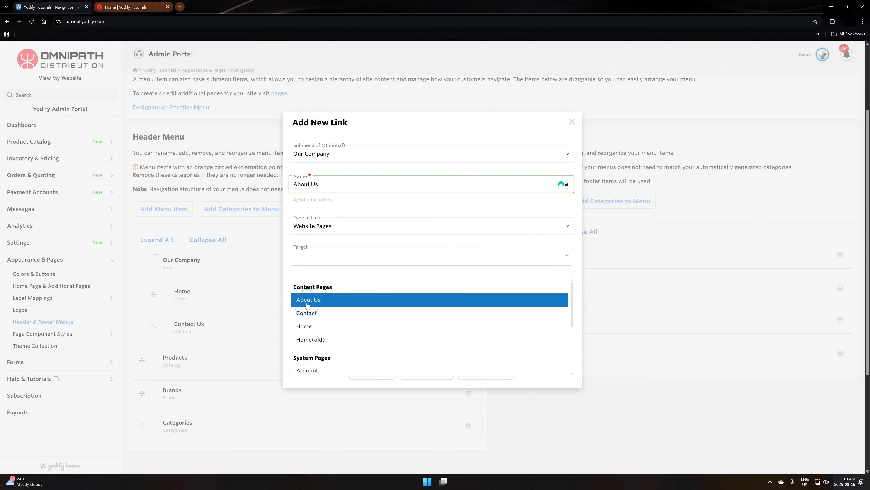
left_click(328, 305)
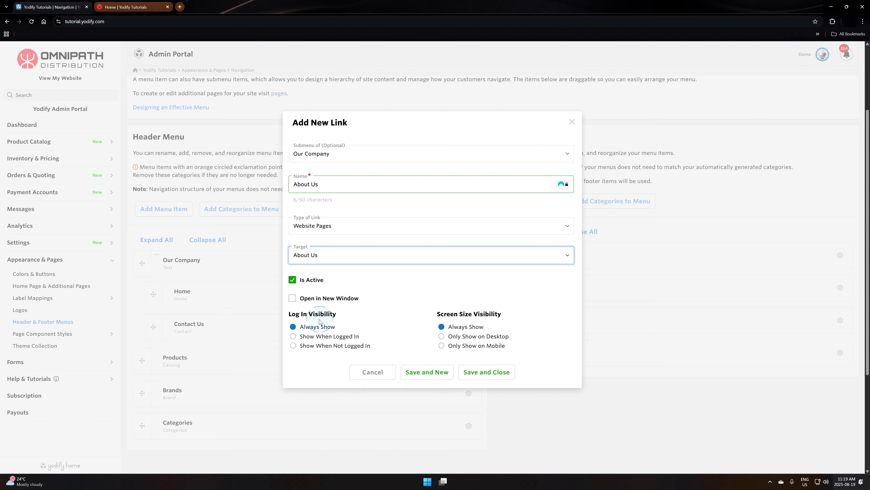
left_click(481, 372)
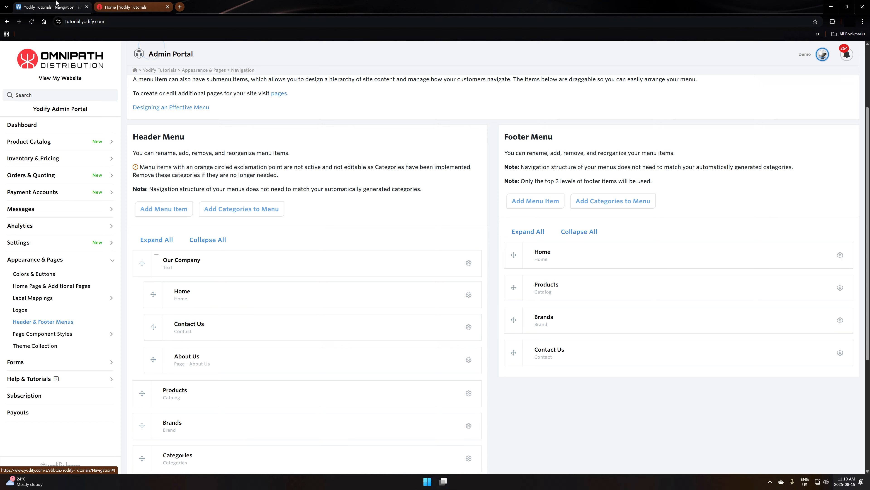
- Check the Our Company dropdown in the live website's header, and return to the admin portal
left_click(141, 9)
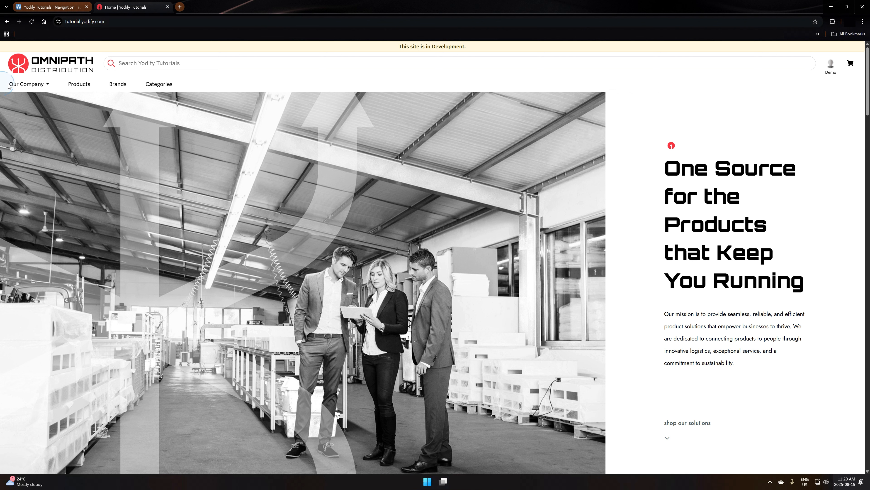
left_click(34, 88)
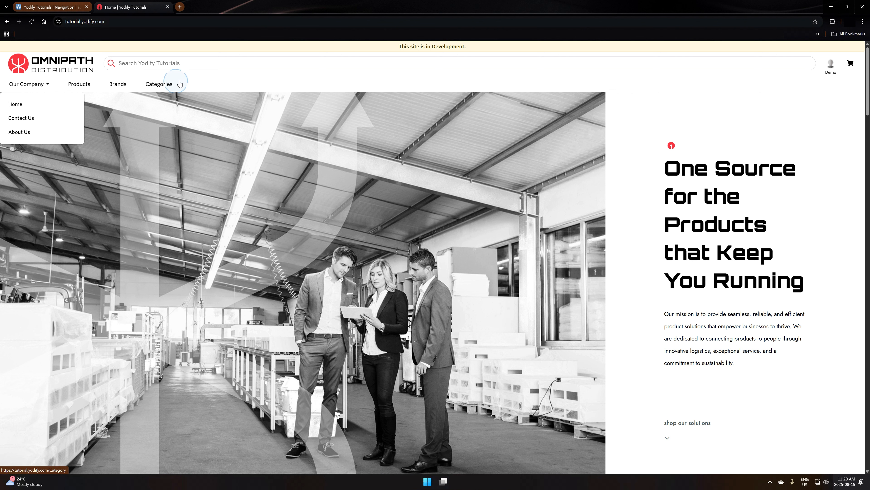
left_click(69, 7)
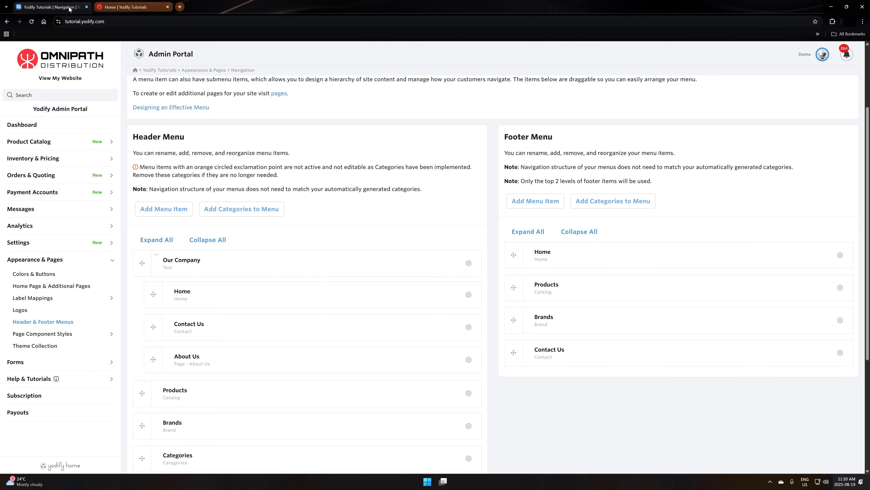
- Add the automatically generated product categories to the header menu
left_click(216, 211)
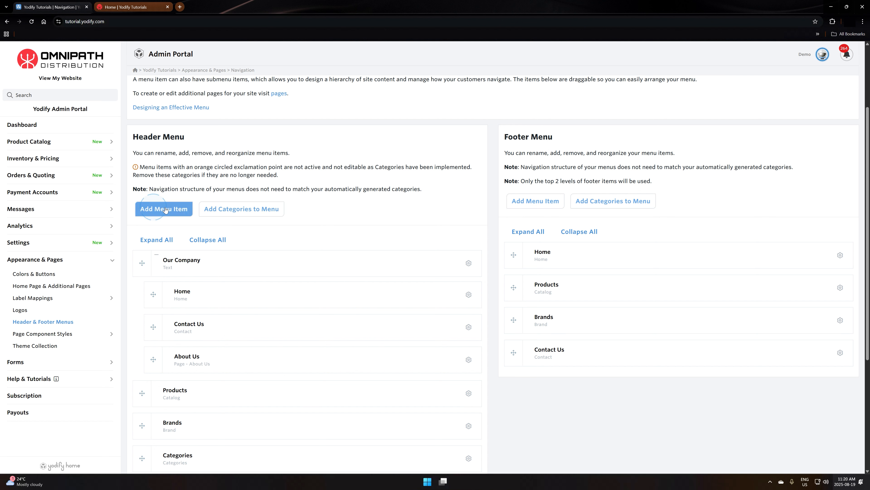
left_click(267, 210)
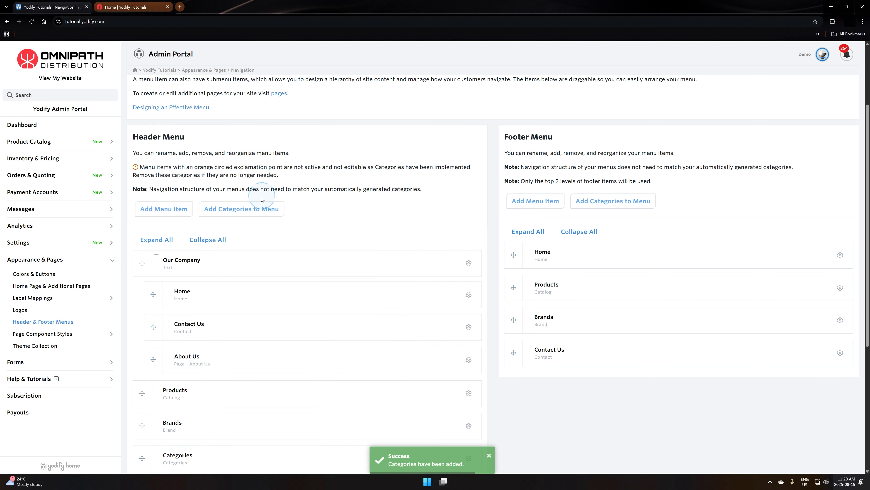
scroll(374, 239, "down", 1)
scroll(374, 239, "down", 3)
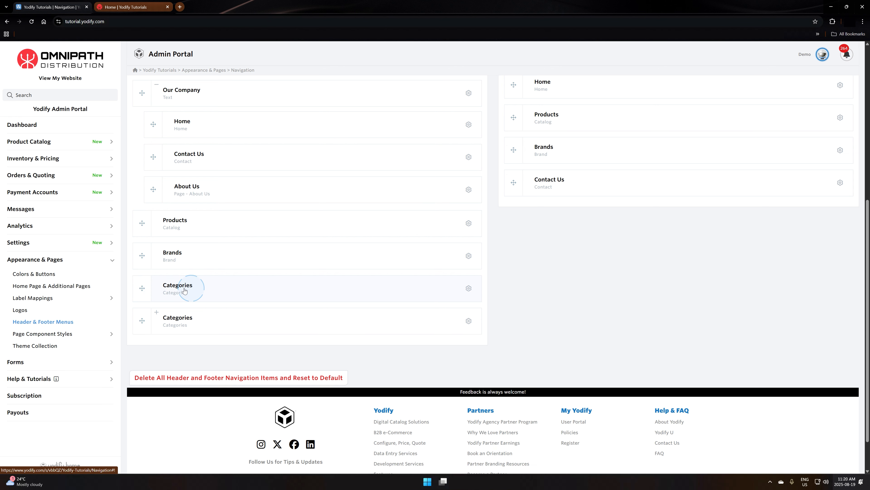
- Expand the newly added Categories item, look through its subcategories, and collapse it again
left_click(156, 314)
scroll(200, 330, "down", 1)
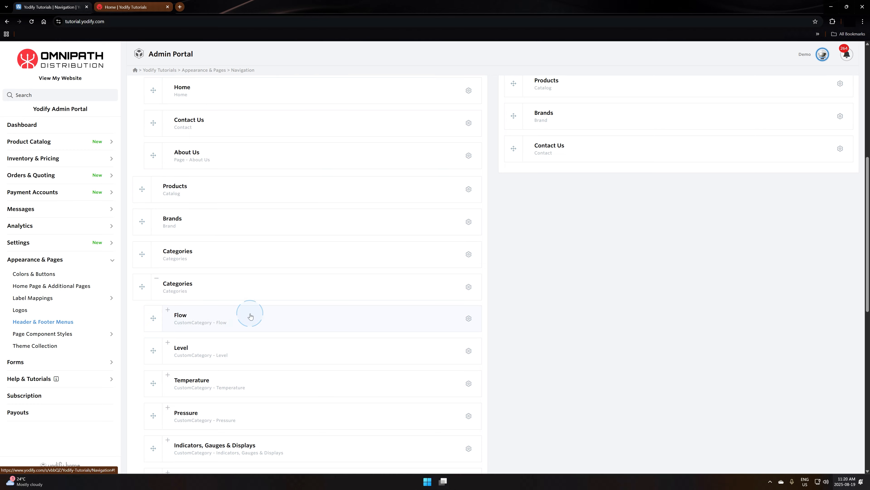
scroll(250, 315, "down", 1)
scroll(230, 313, "down", 2)
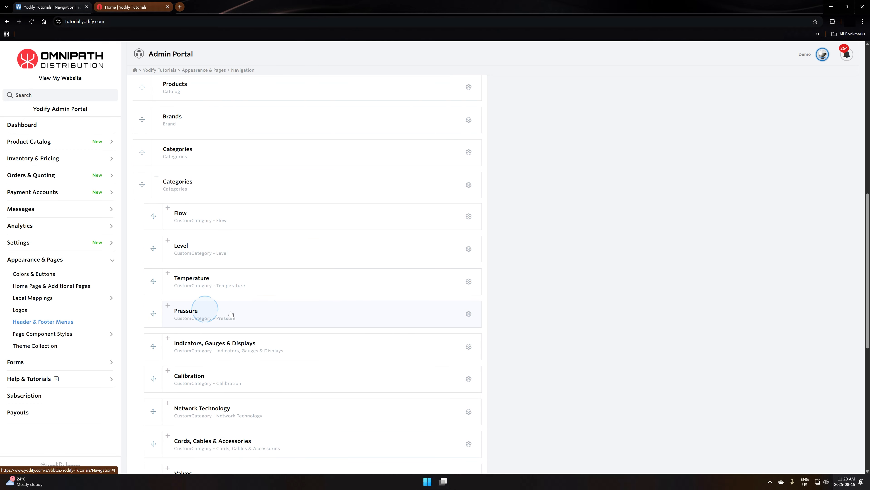
scroll(260, 316, "down", 4)
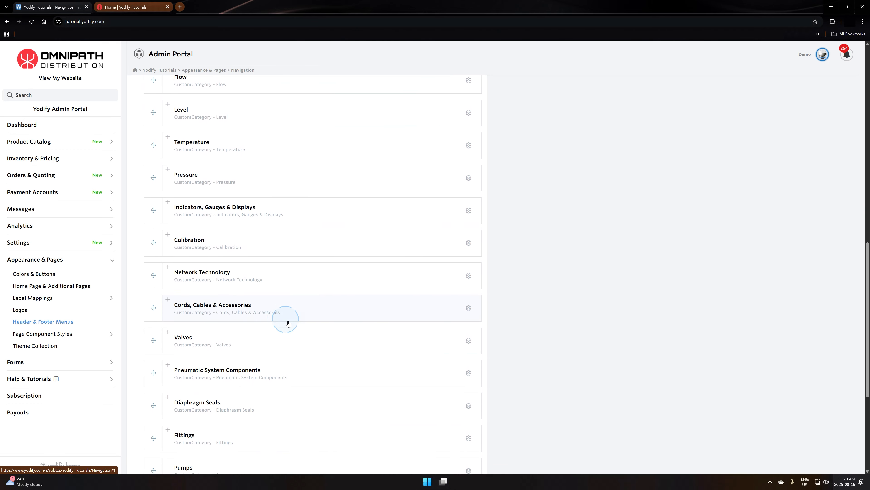
scroll(274, 363, "down", 2)
scroll(322, 400, "up", 7)
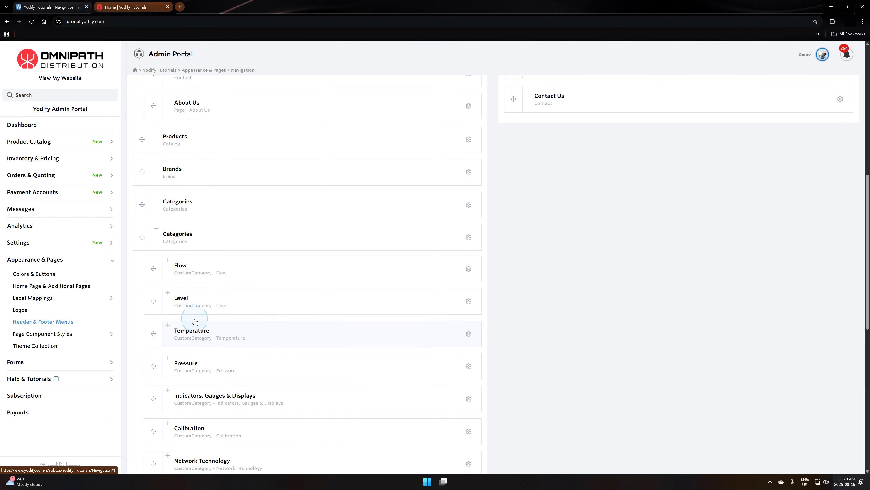
scroll(251, 324, "up", 2)
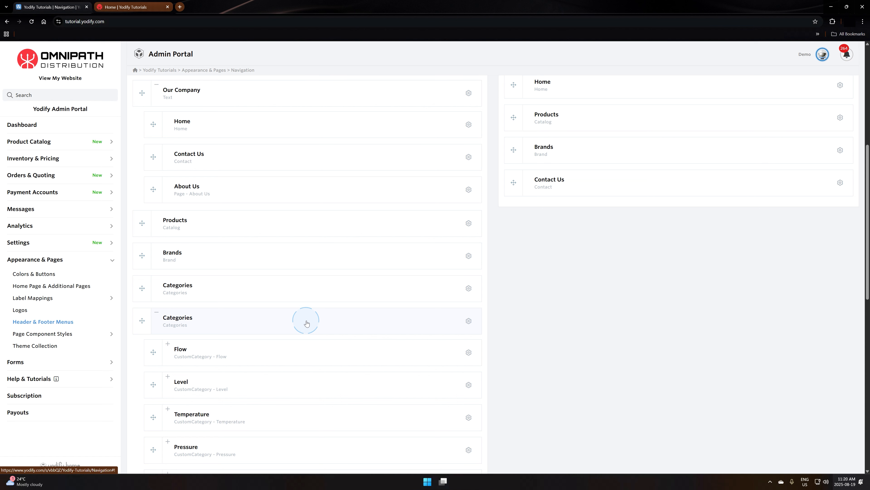
scroll(305, 326, "up", 1)
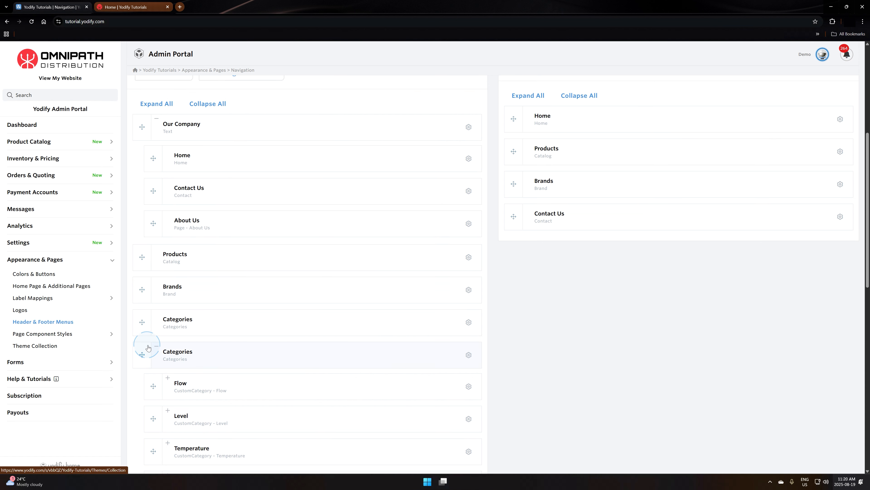
left_click(158, 349)
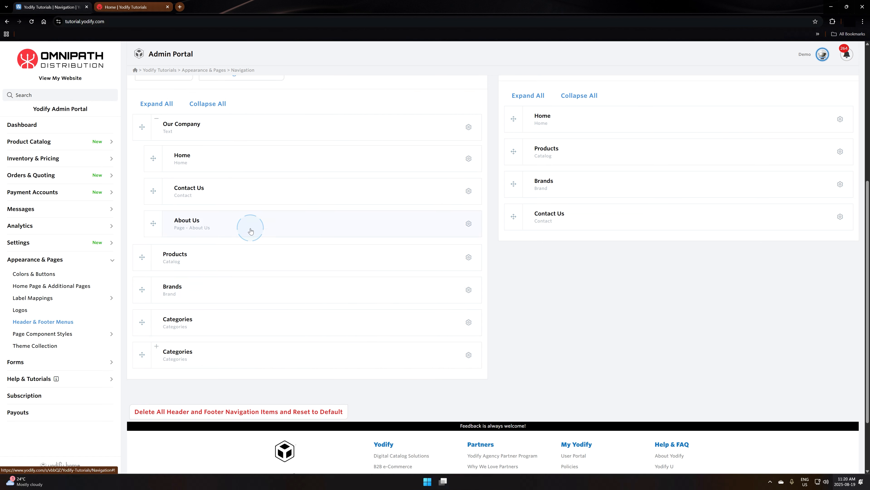
- Look at the navigation bar on the live website's home page, and switch back to the header menu editor
scroll(255, 260, "up", 1)
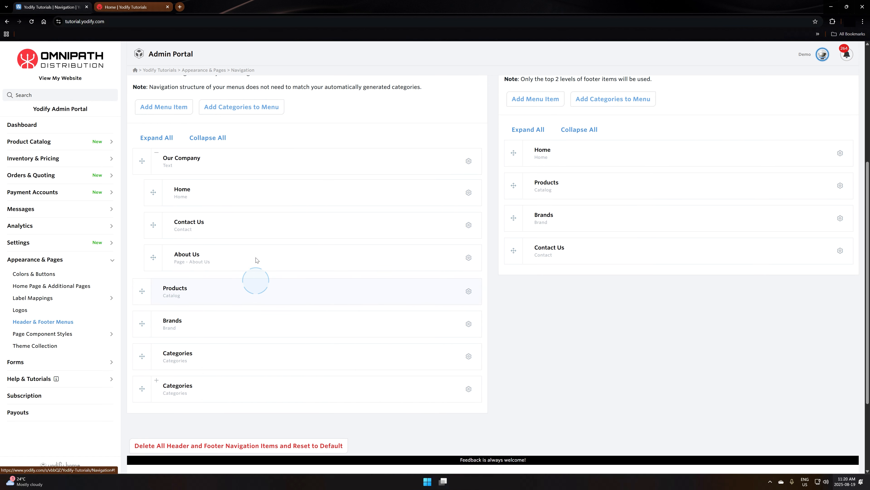
left_click(130, 7)
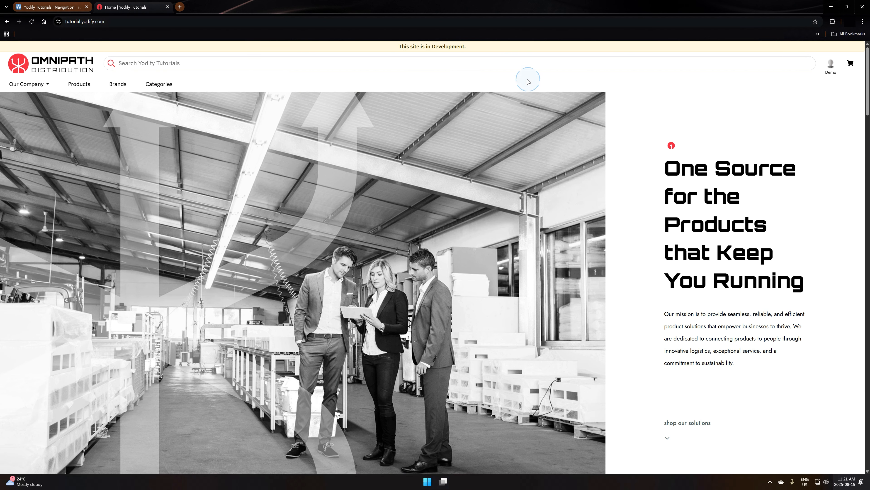
left_click(47, 5)
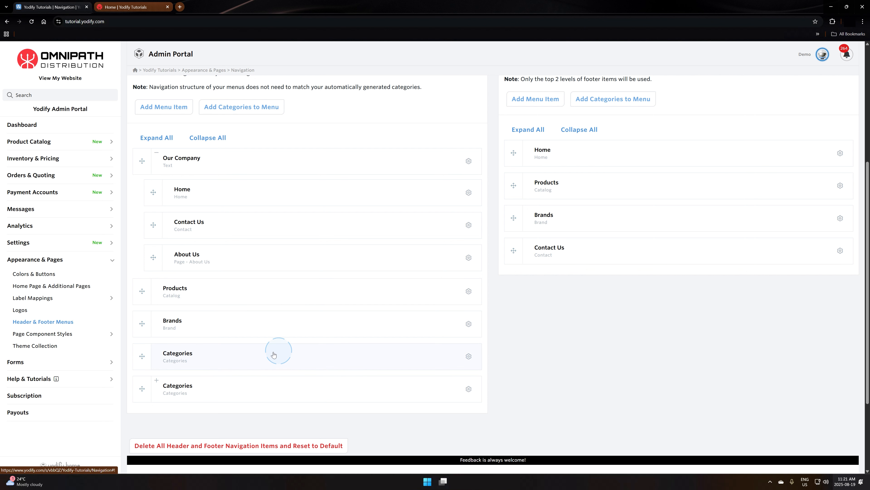
- Delete the original Categories item without submenu entries from the header menu
left_click(469, 357)
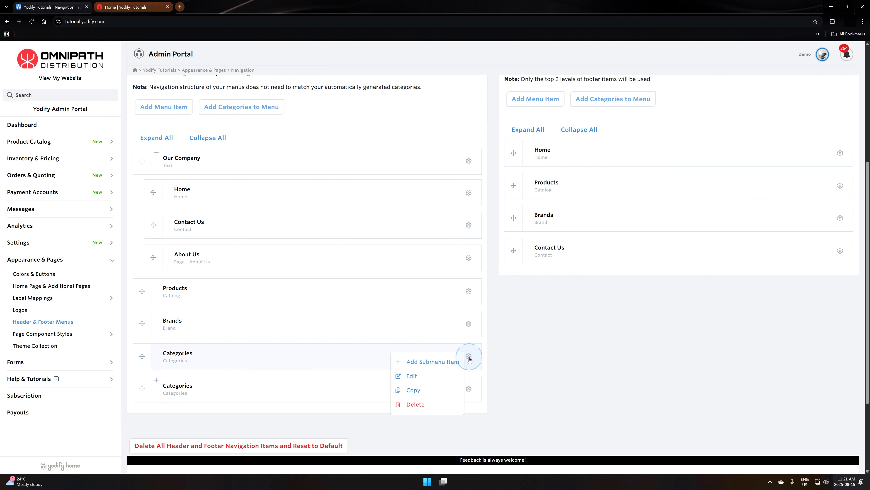
left_click(432, 408)
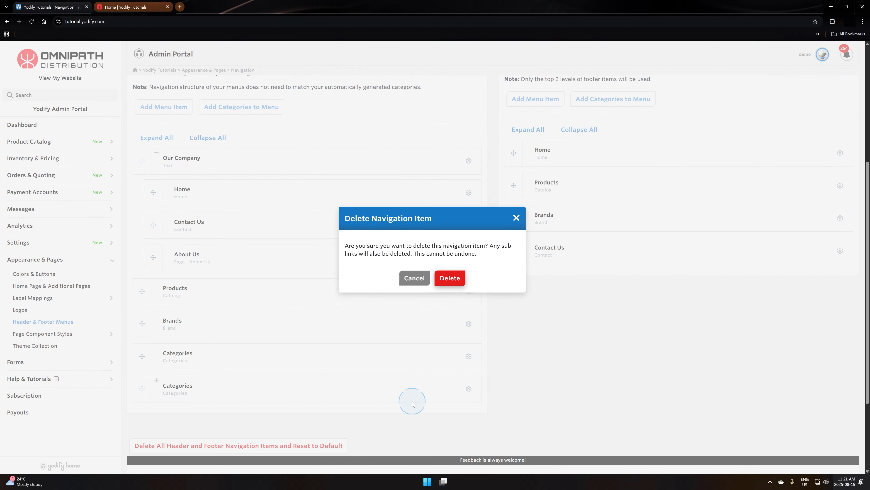
left_click(448, 279)
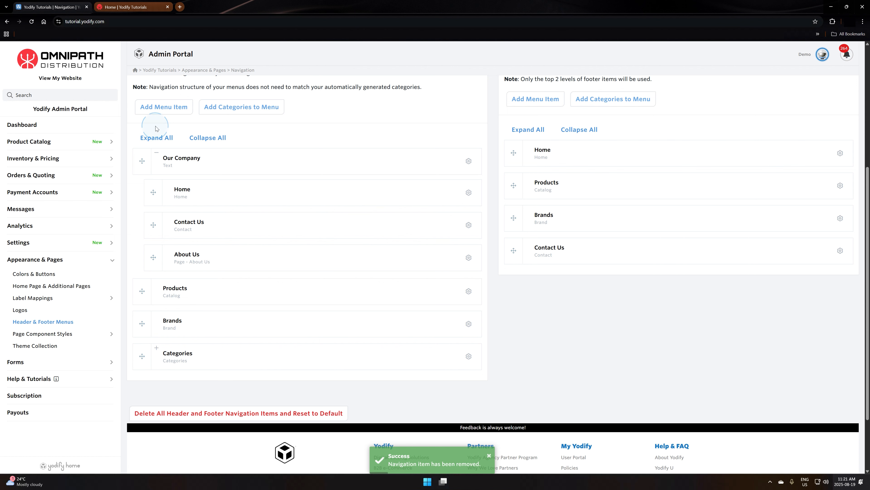
- Move Flow and Level out of the Categories submenu to the top level of the header menu, directly above Categories
left_click(157, 152)
left_click(156, 266)
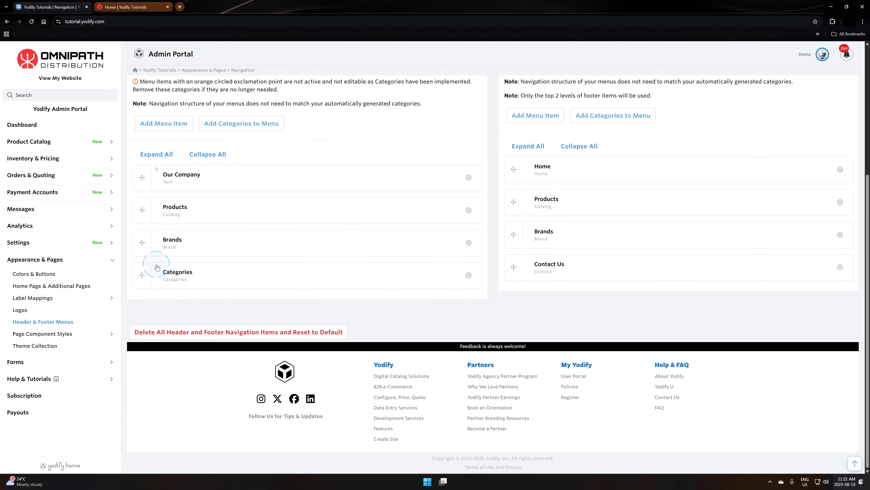
left_click(258, 292)
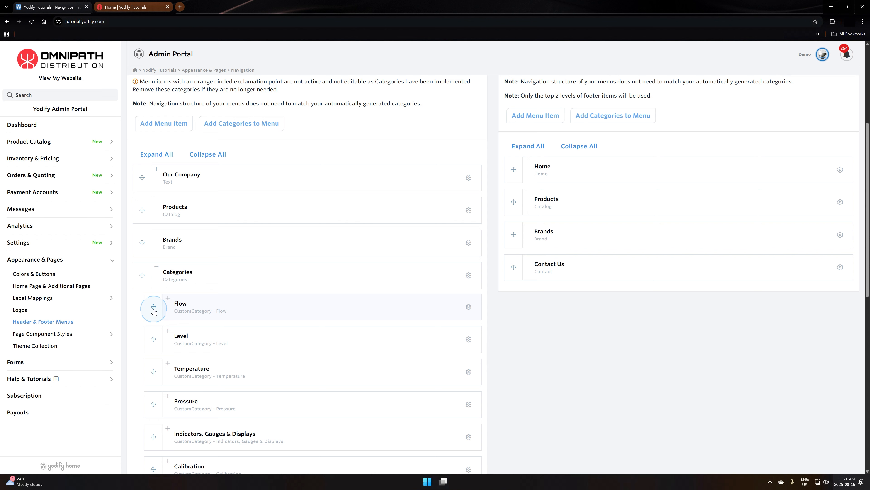
left_click_drag(153, 306, 141, 275)
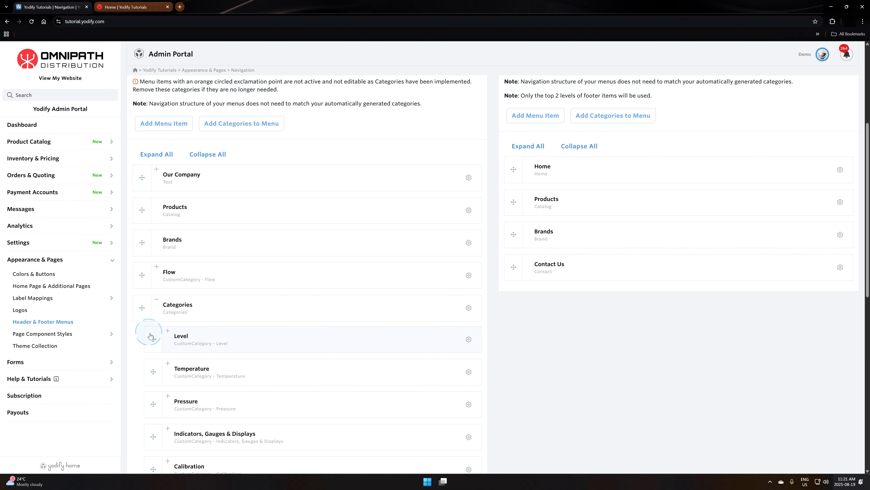
left_click_drag(150, 336, 142, 306)
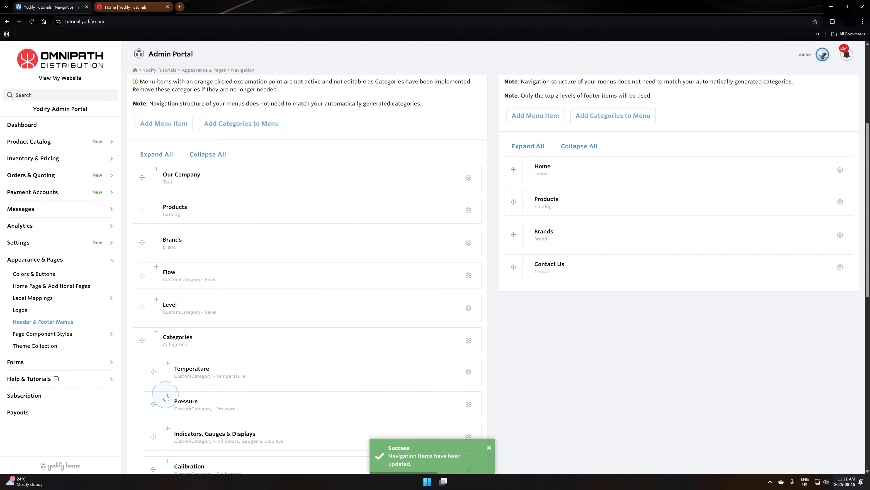
- Move Temperature, Pressure, Indicators, Gauges & Displays, Calibration, Network Technology, and Cords, Cables & Accessories out of Categories to the header's top level
left_click_drag(153, 372, 142, 269)
scroll(175, 366, "down", 2)
scroll(153, 332, "down", 2)
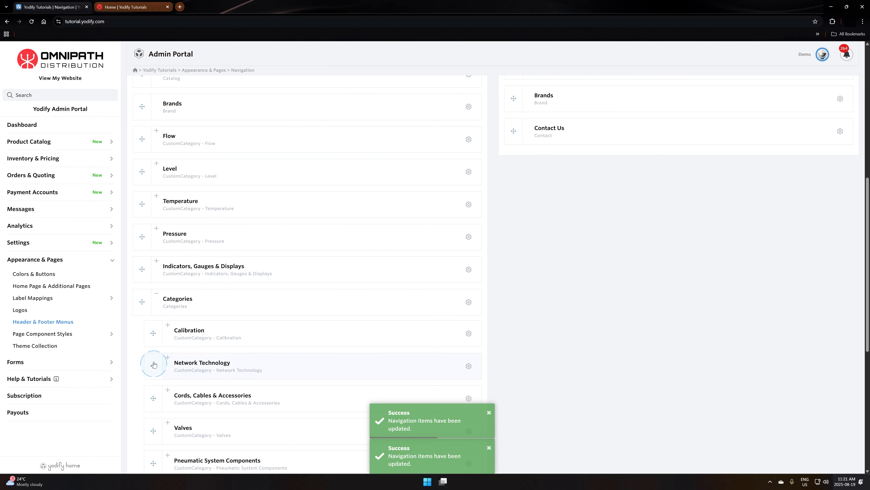
left_click_drag(153, 333, 142, 302)
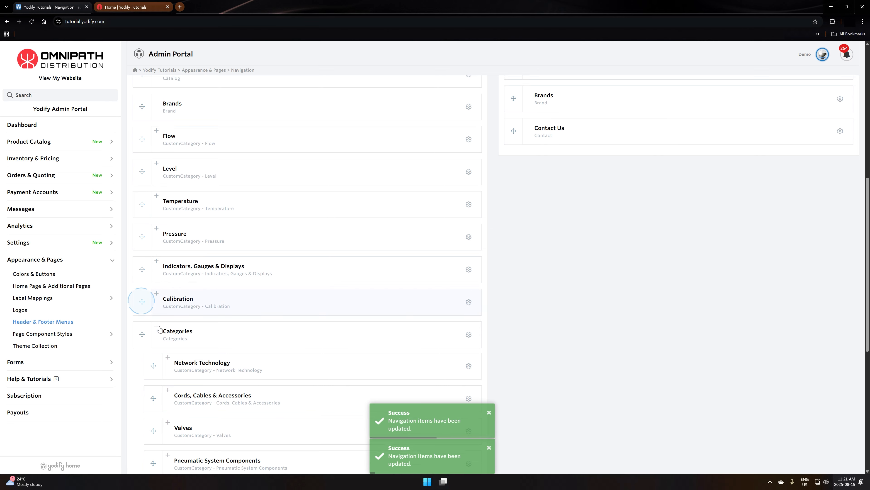
scroll(159, 329, "down", 2)
mouse_move(140, 260)
left_mouse_down()
mouse_move(136, 247)
mouse_move(139, 256)
left_mouse_up()
left_click_drag(153, 331, 140, 295)
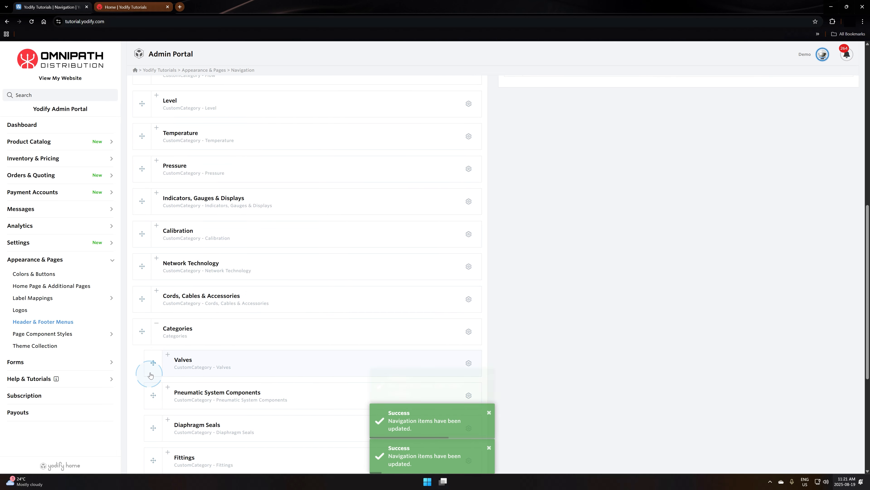
- Move Valves, Pneumatic System Components and Diaphragm Seals out of Categories to the header menu's top level, directly above Categories
left_click_drag(154, 358, 141, 292)
scroll(154, 323, "down", 2)
left_click_drag(154, 360, 137, 315)
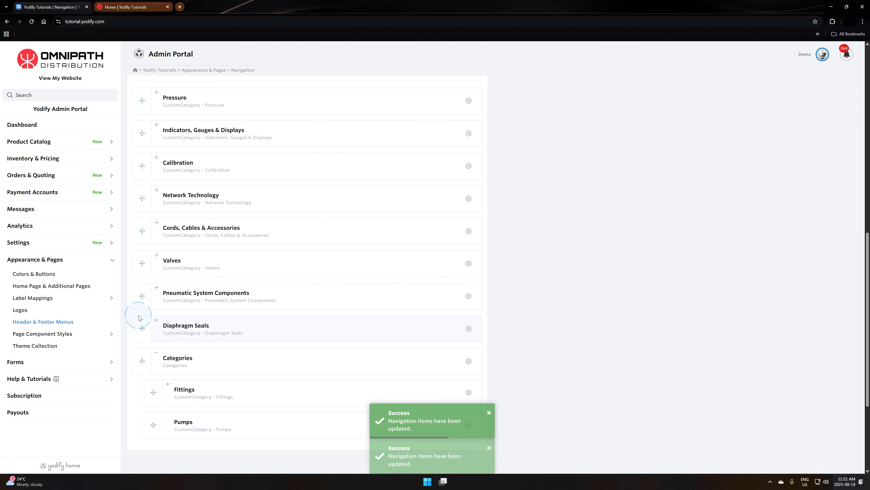
- Expand Diaphragm Seals and Pneumatic System Components to look at their subcategories, and collapse both again
left_click(155, 321)
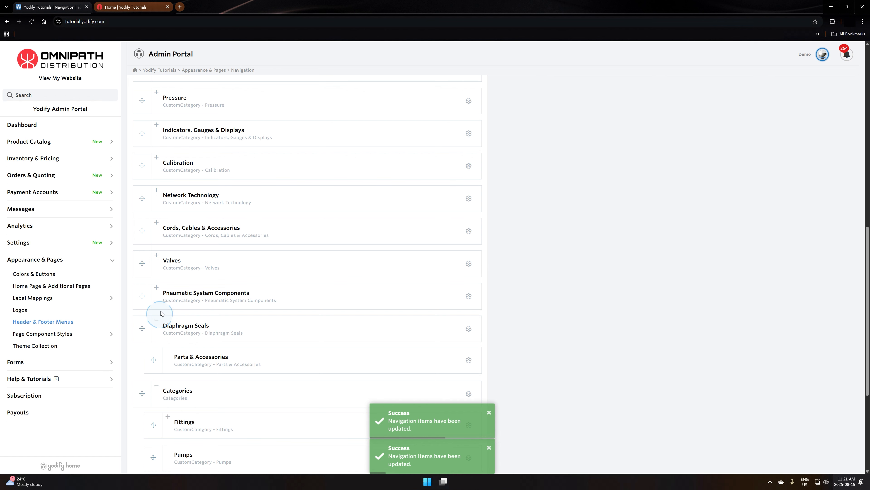
left_click(158, 321)
left_click(157, 288)
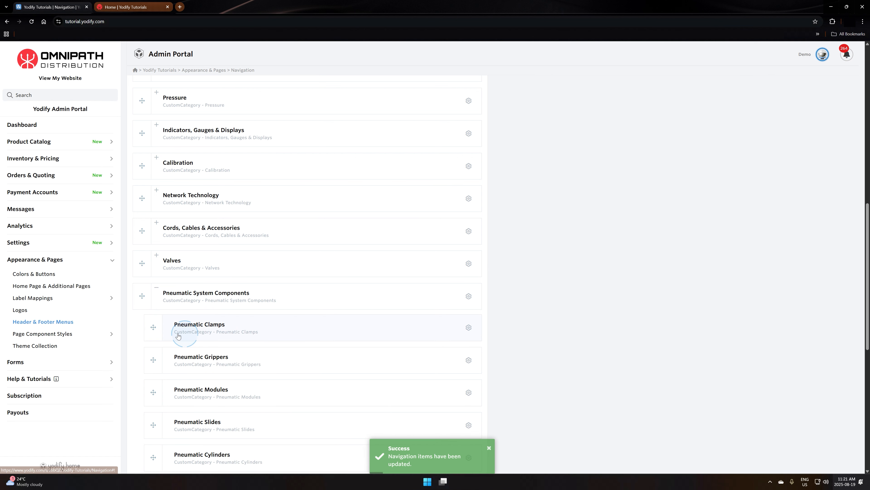
left_click(166, 267)
left_click(156, 287)
- Move Fittings and Pumps out of the Categories submenu to the top level of the header menu, directly above Categories
scroll(155, 309, "down", 2)
left_click(152, 359)
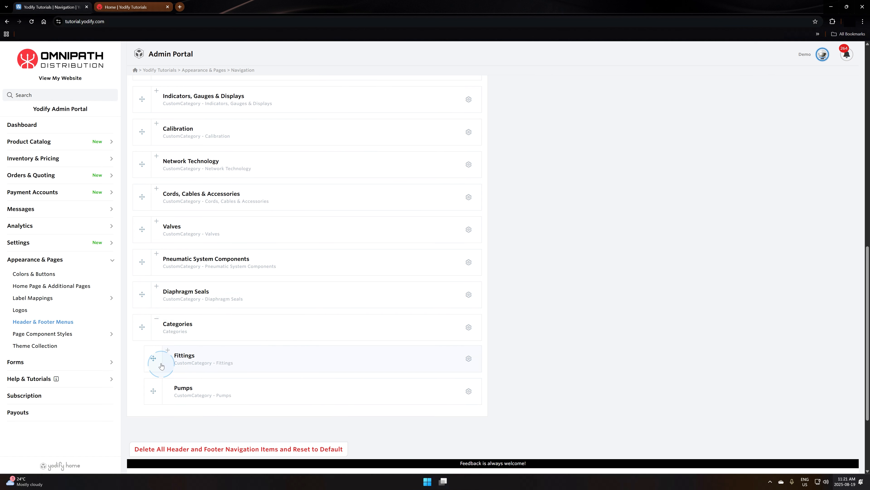
left_click_drag(153, 359, 141, 325)
left_click_drag(153, 391, 141, 357)
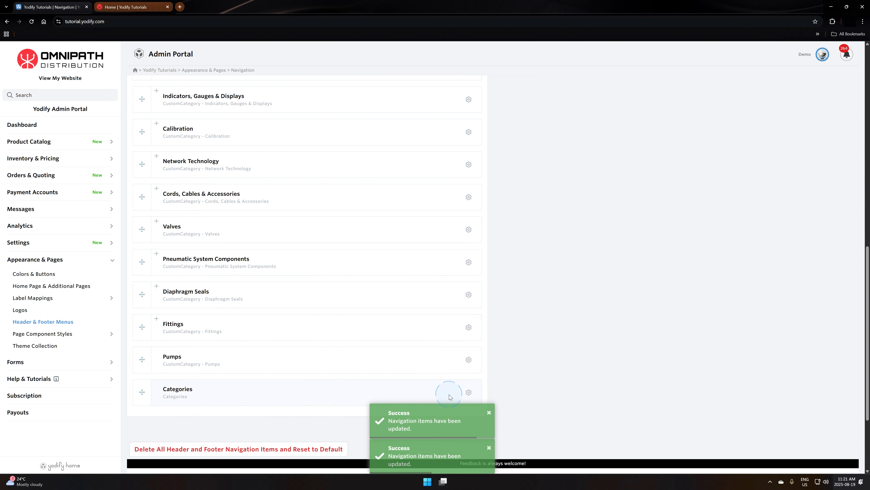
- Delete the emptied Categories item from the end of the header menu
left_click(469, 393)
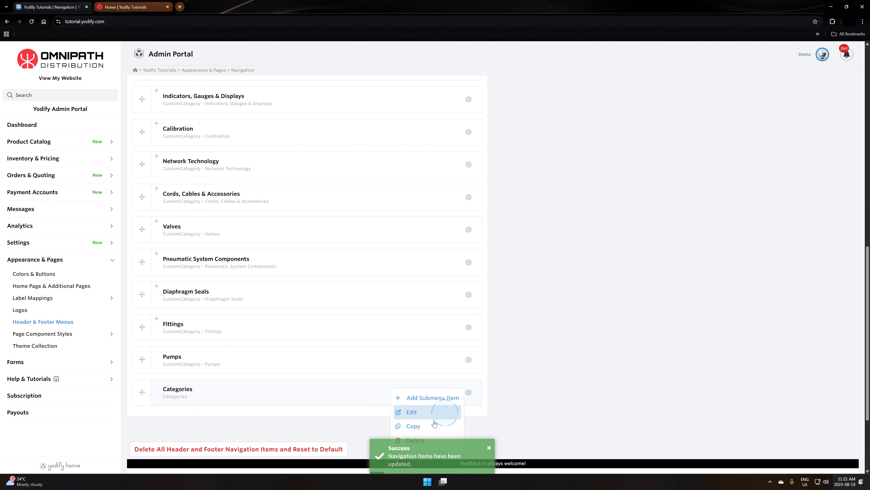
left_click(420, 440)
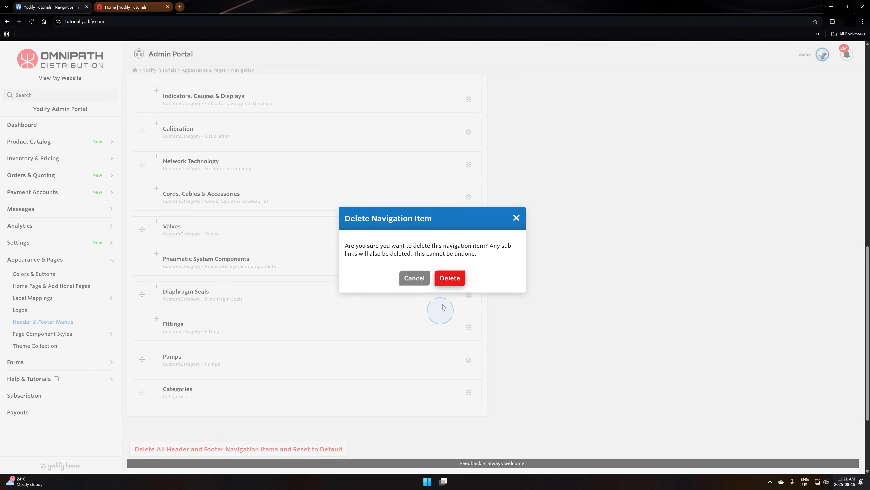
left_click(449, 278)
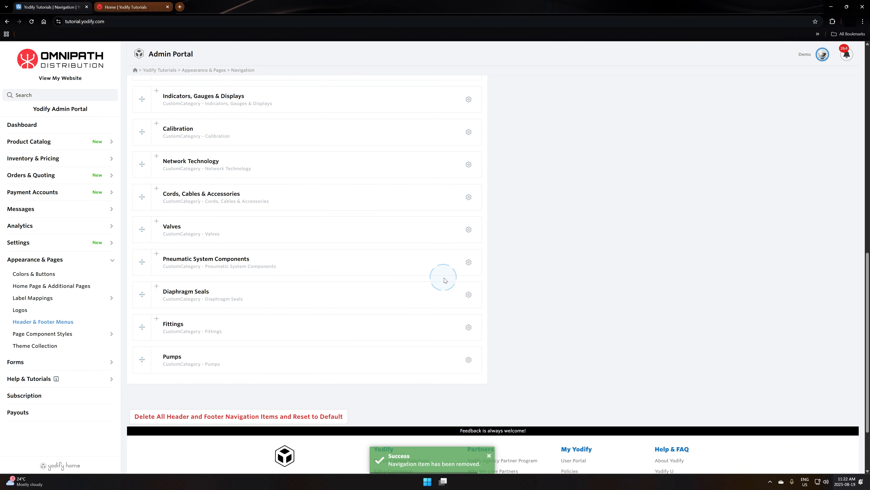
- Look over the reorganized header menu, and reload the live website's home page to apply it
scroll(261, 377, "up", 5)
scroll(255, 402, "up", 3)
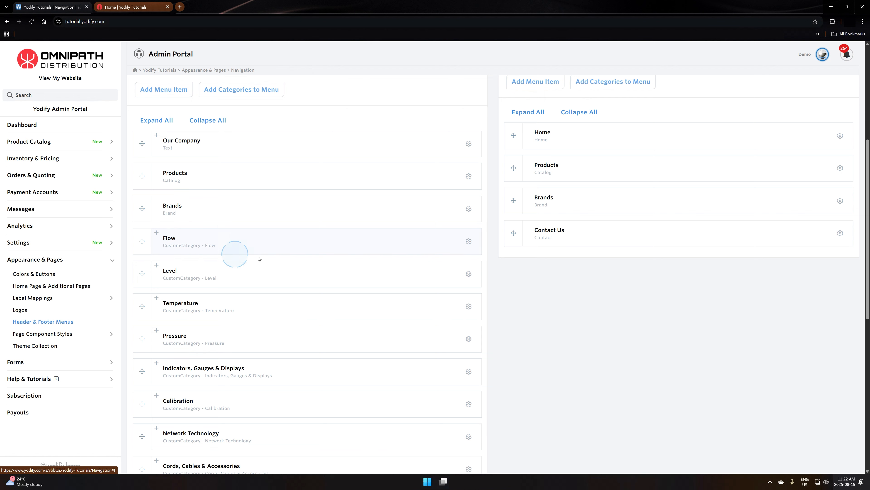
scroll(219, 261, "down", 4)
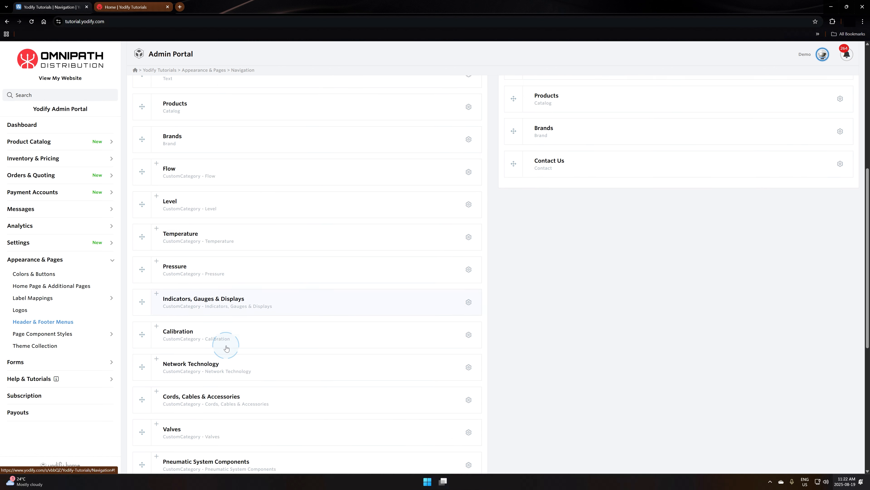
scroll(231, 303, "up", 6)
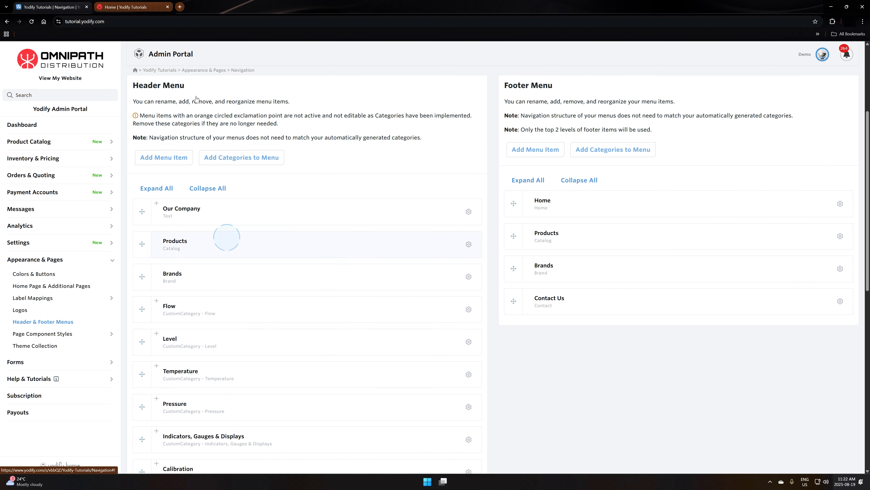
left_click(131, 8)
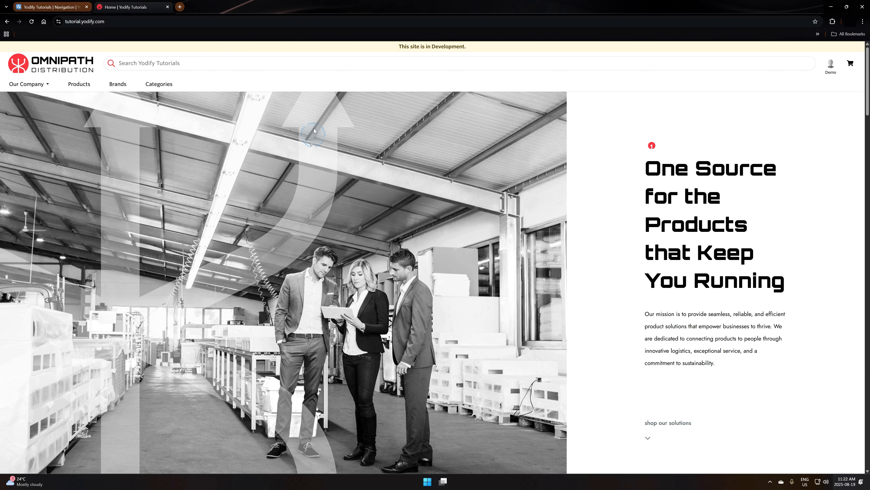
key("F5")
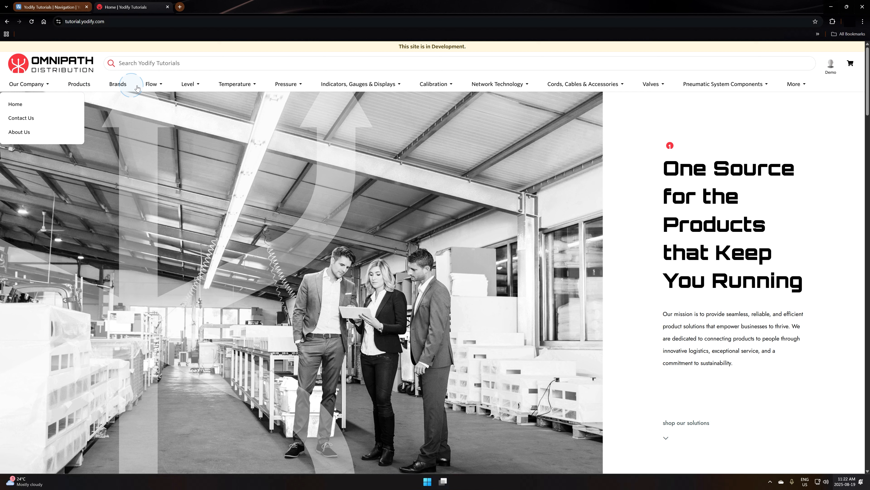
- Examine the category dropdowns across the live site's navigation bar, including the overflow entries under More
left_click(155, 86)
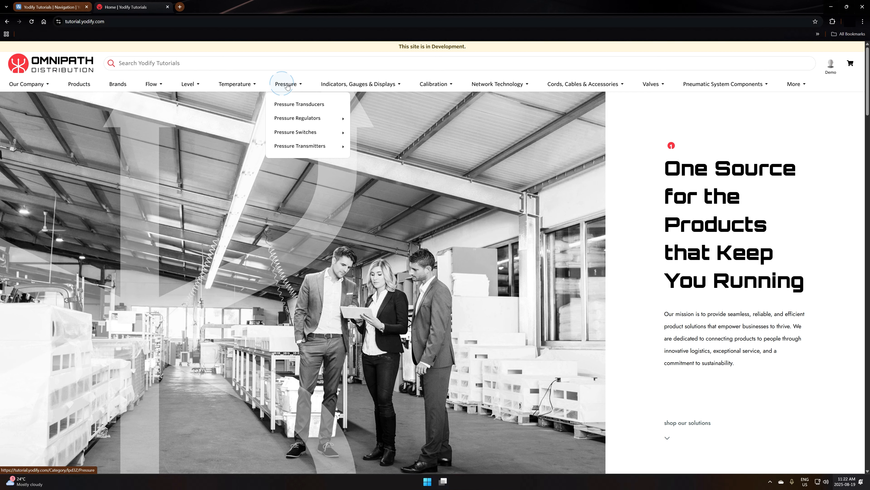
left_click(369, 87)
left_click(453, 85)
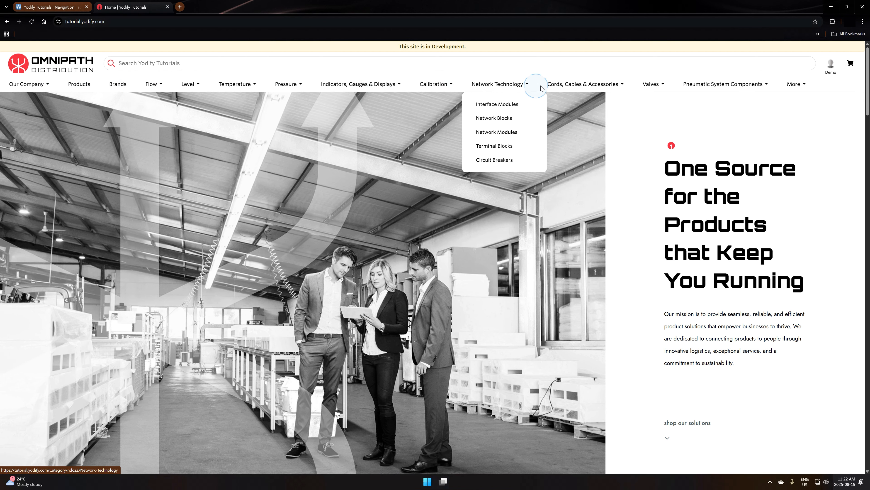
left_click(733, 85)
left_click(806, 87)
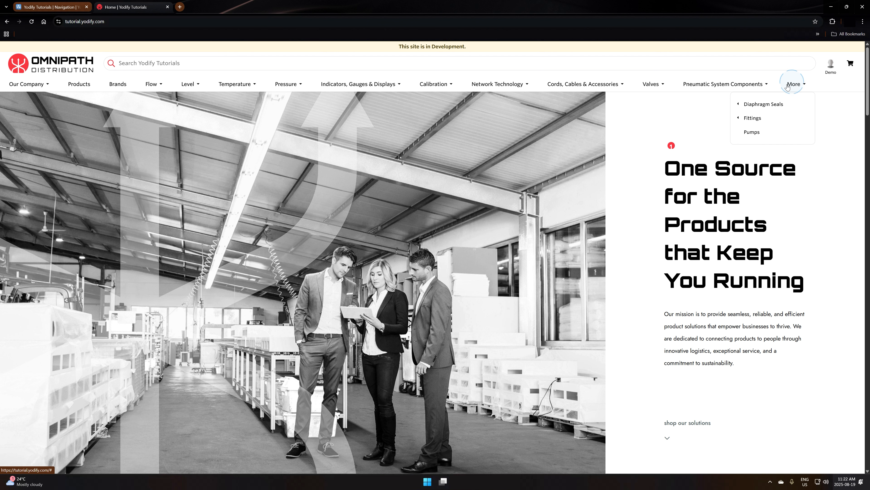
mouse_move(752, 124)
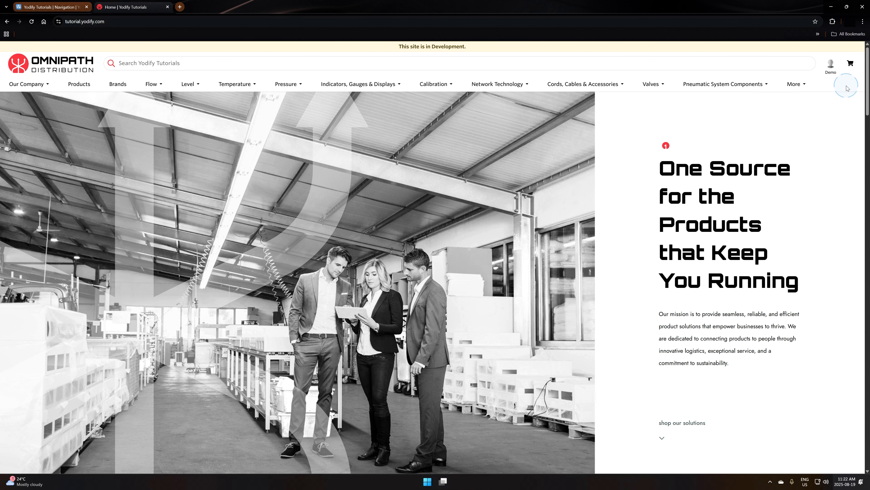
mouse_move(805, 89)
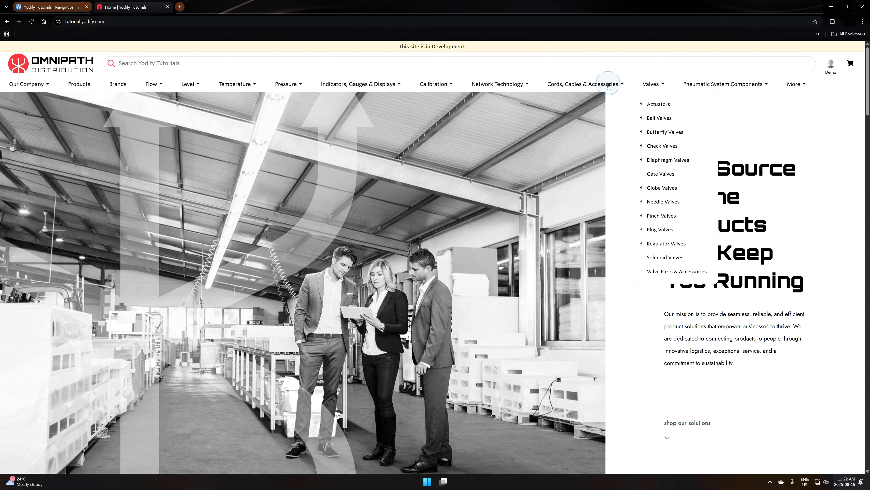
mouse_move(557, 86)
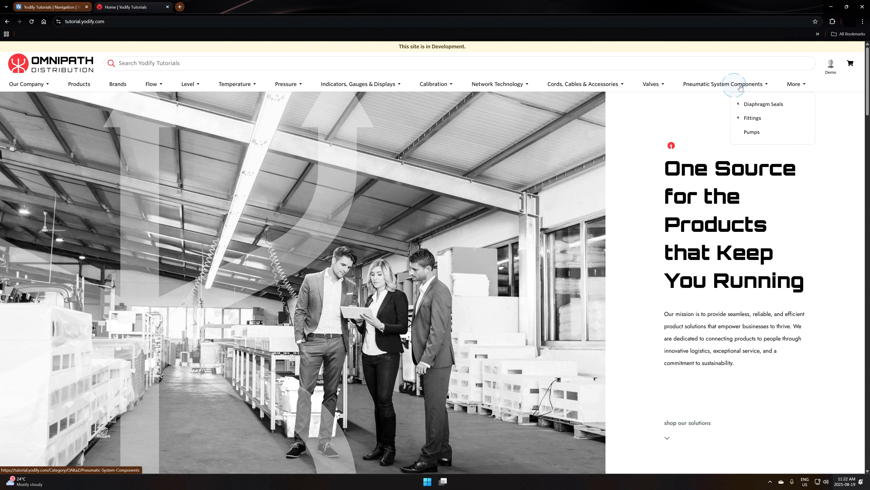
mouse_move(353, 81)
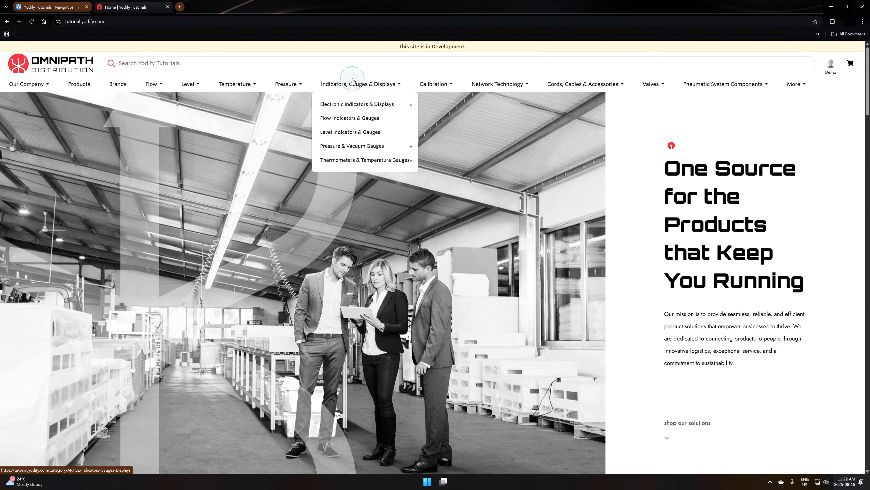
mouse_move(484, 89)
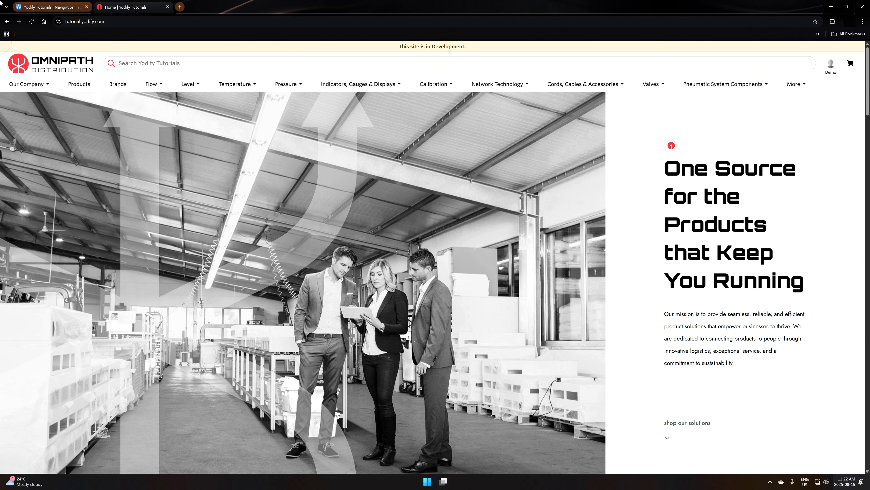
- Return to the header menu editor, view the settings of the Level item, and close them without saving
left_click(41, 7)
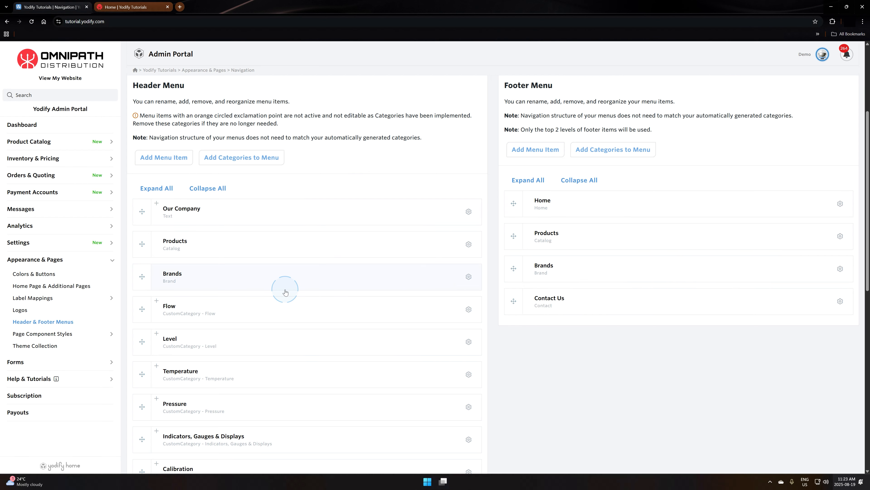
scroll(244, 276, "down", 1)
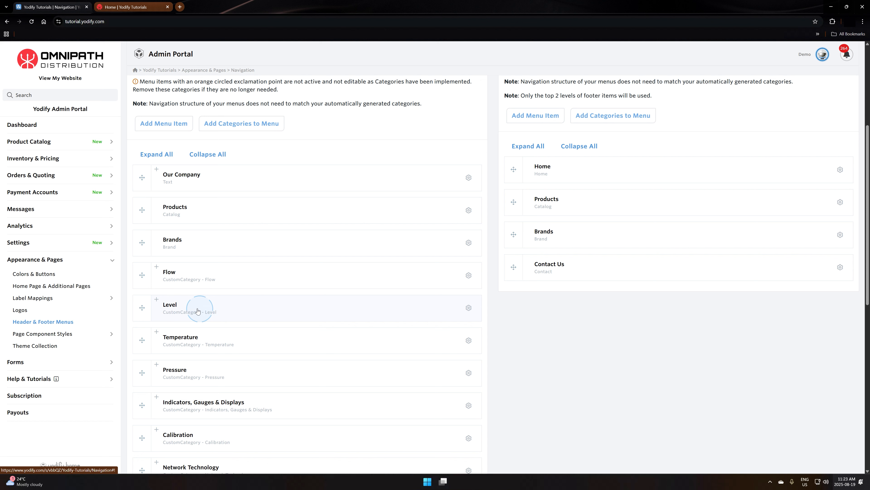
left_click(181, 310)
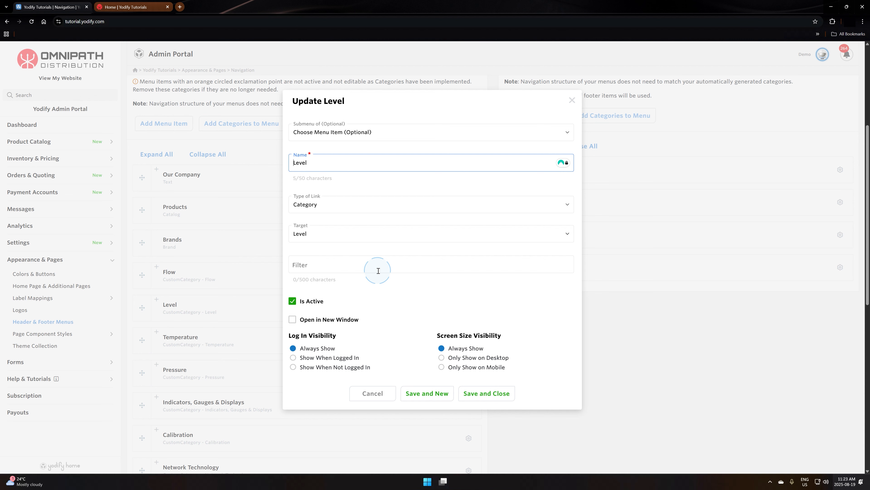
left_click(372, 393)
- Copy the header's Flow item with its children, and nest the copy under Products in the footer menu
scroll(273, 293, "down", 3)
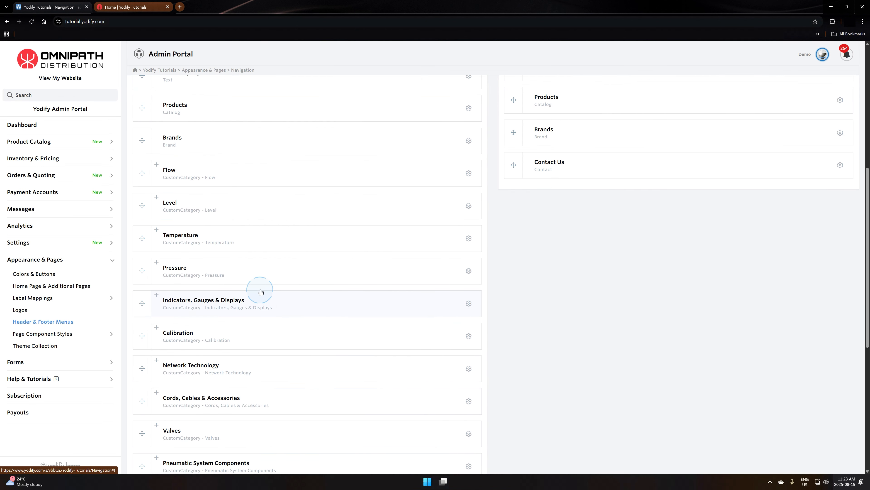
scroll(271, 278, "down", 1)
scroll(244, 263, "up", 1)
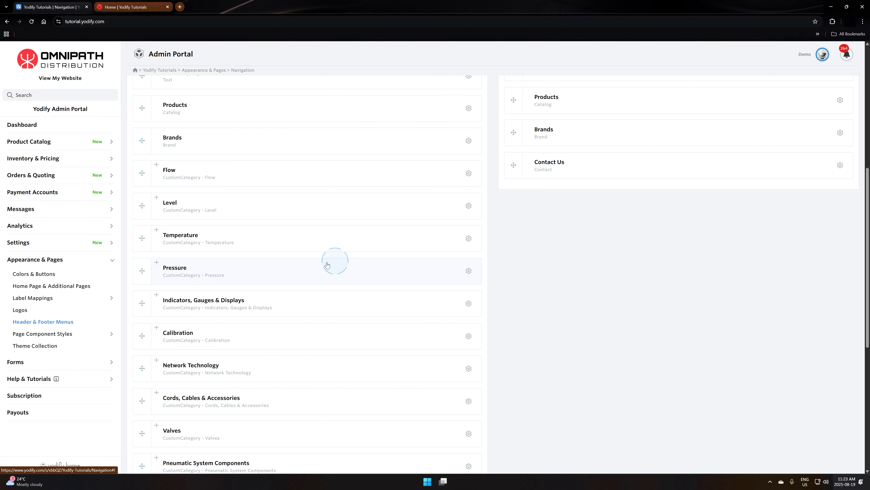
scroll(289, 272, "up", 2)
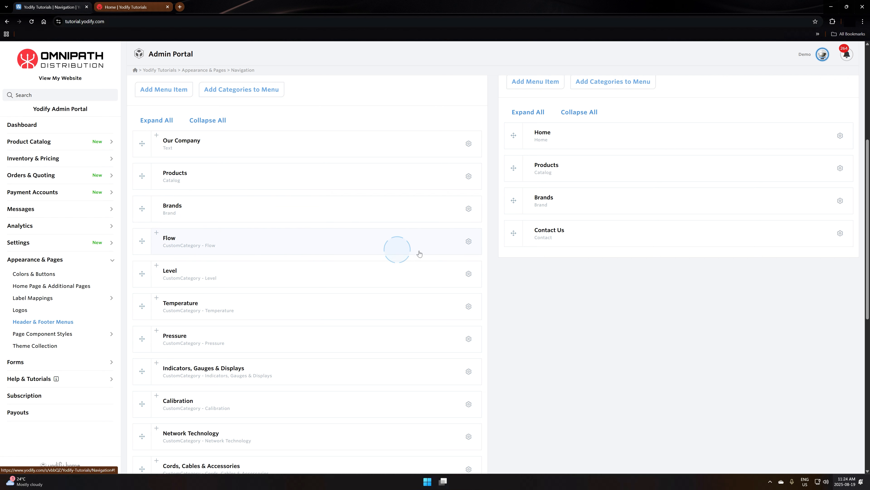
left_click(469, 241)
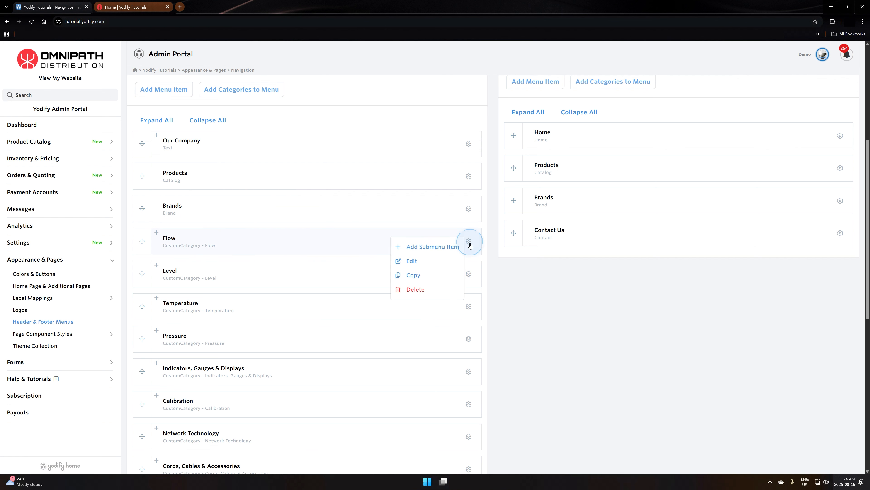
left_click(421, 276)
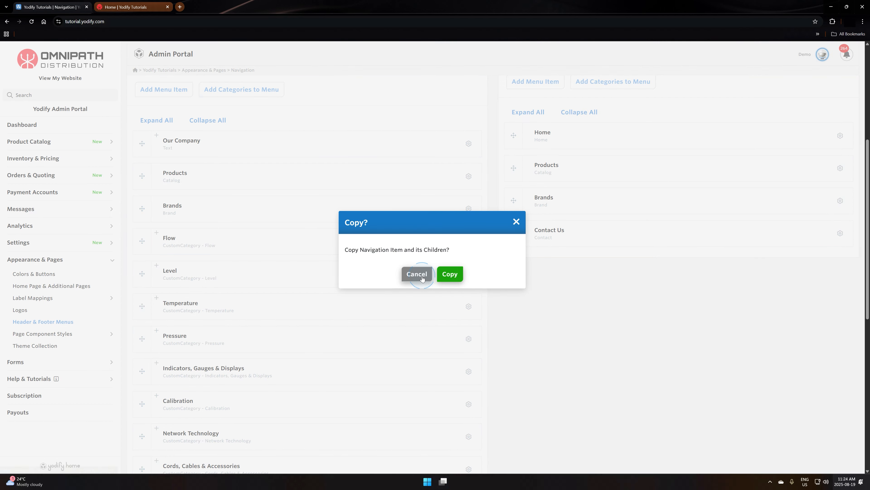
left_click(449, 274)
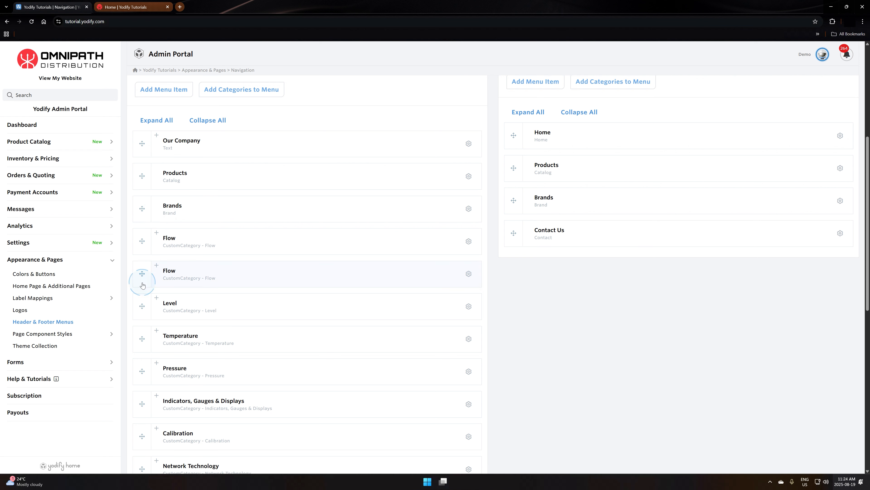
left_click_drag(142, 241, 541, 191)
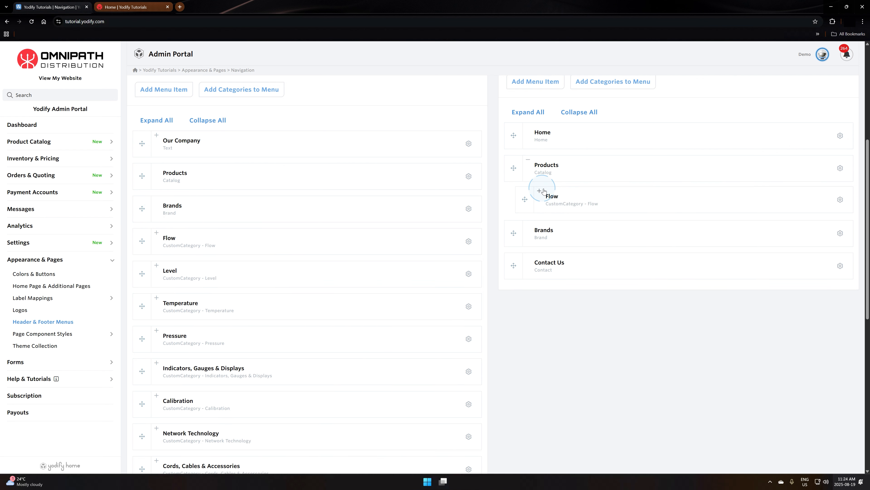
- Duplicate the header menu's Level, Temperature and Pressure items together with their children
left_click(466, 340)
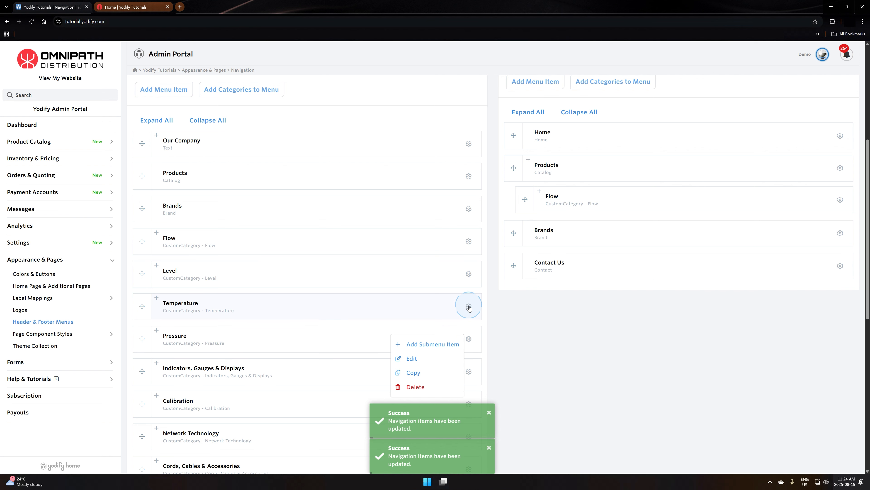
left_click(469, 273)
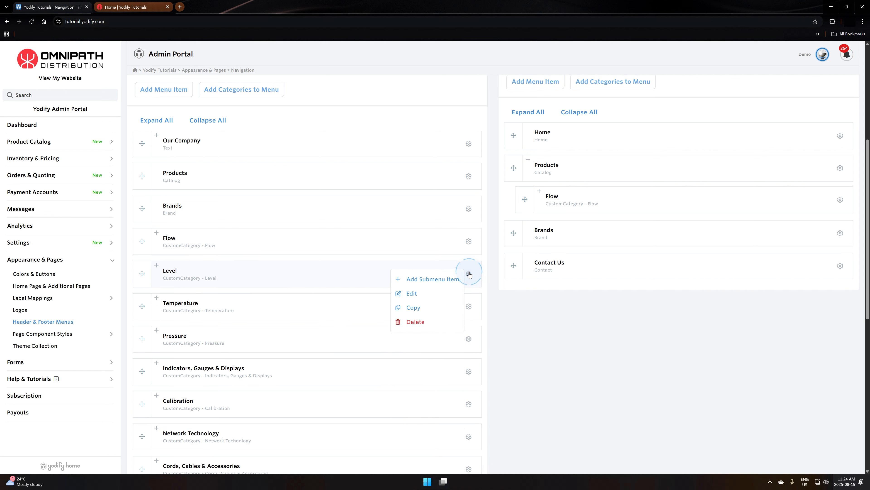
left_click(422, 307)
left_click(450, 275)
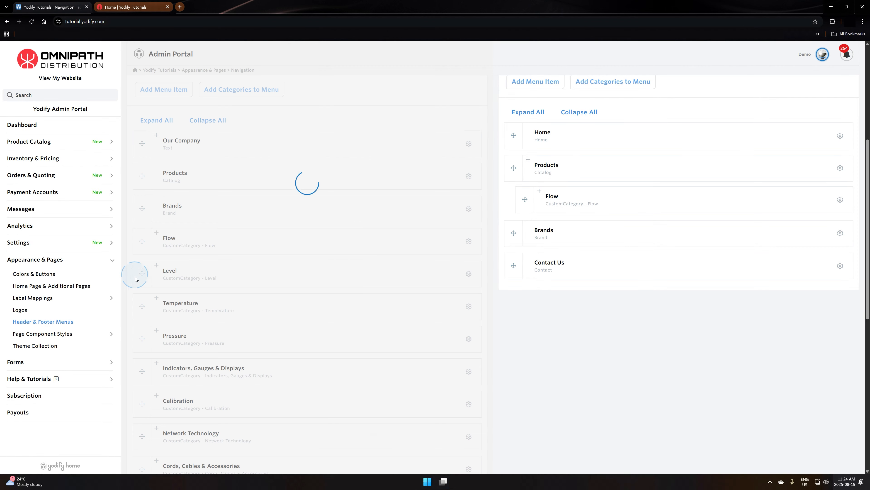
left_click(469, 339)
left_click(420, 371)
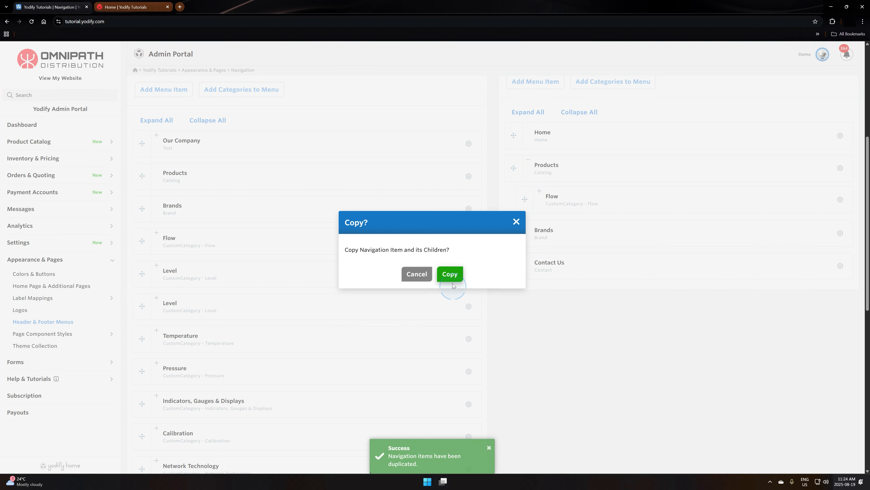
left_click(452, 282)
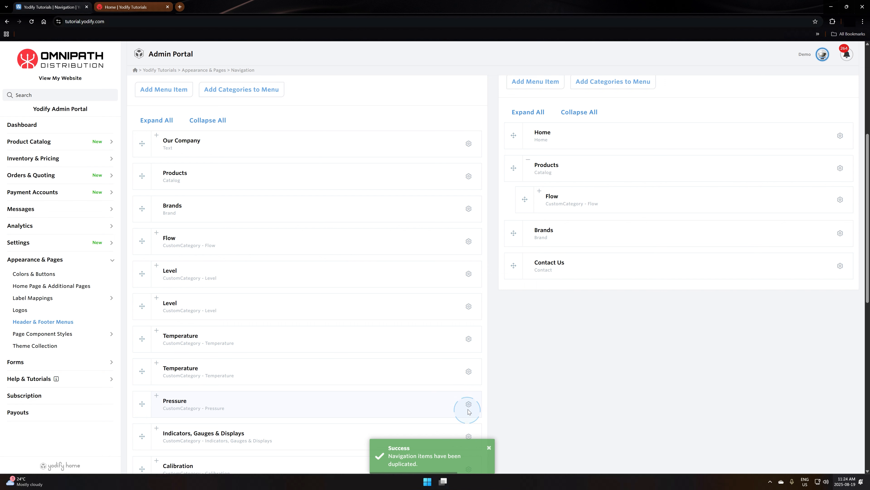
left_click(469, 411)
left_click(427, 423)
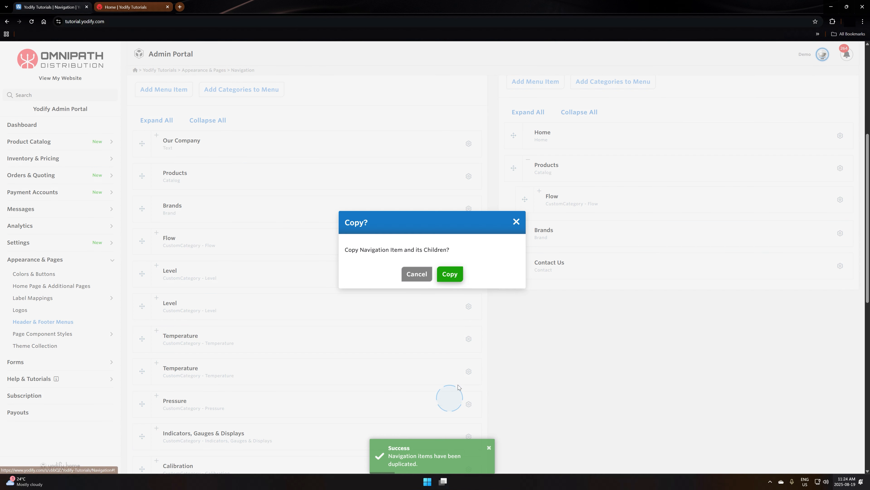
left_click(450, 274)
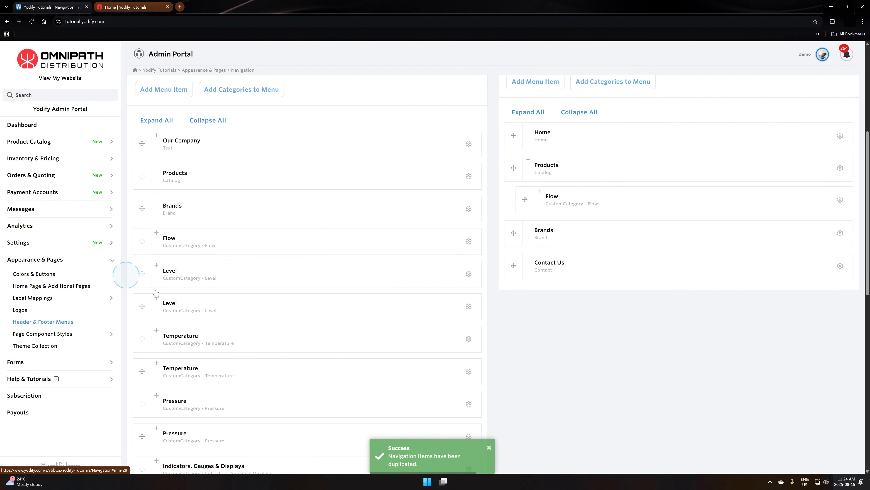
- Move the duplicate Level, Temperature and Pressure items into the footer menu, nested under Products below Flow
left_click_drag(141, 305, 524, 218)
left_click_drag(140, 338, 522, 250)
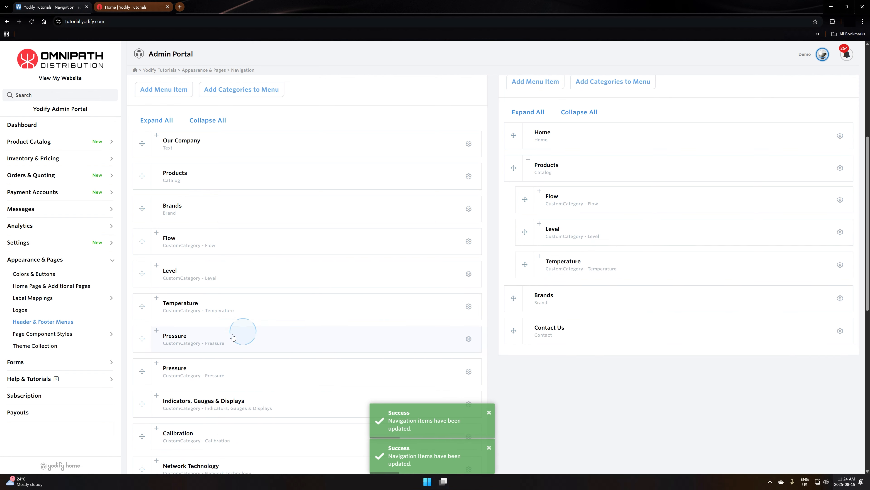
left_click_drag(142, 372, 552, 293)
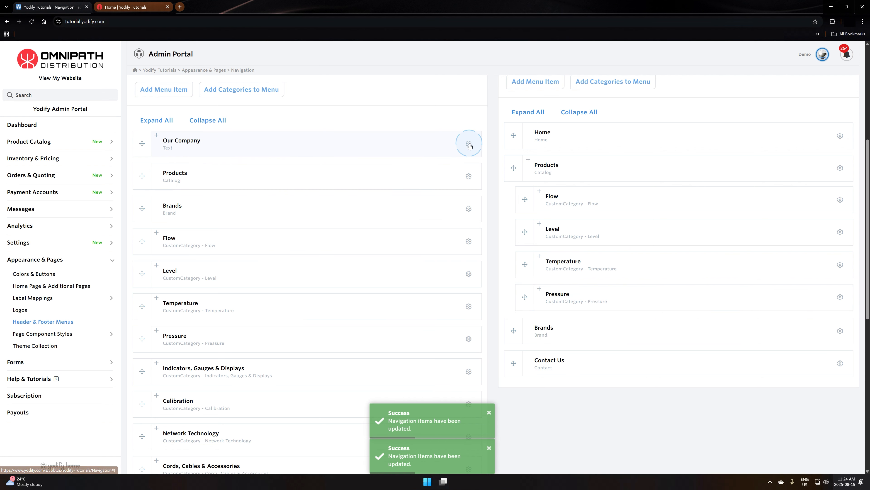
- Copy the header's Our Company item with its children, and place the copy first in the footer menu
left_click(157, 136)
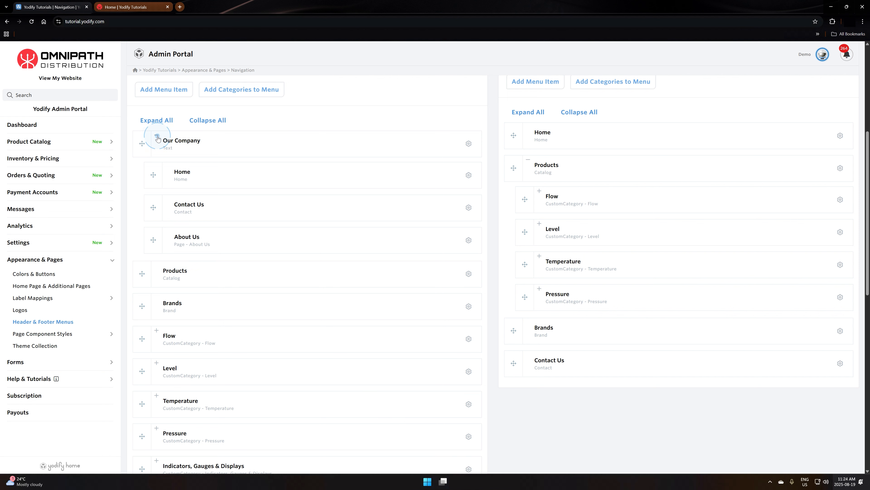
left_click(157, 137)
left_click(468, 143)
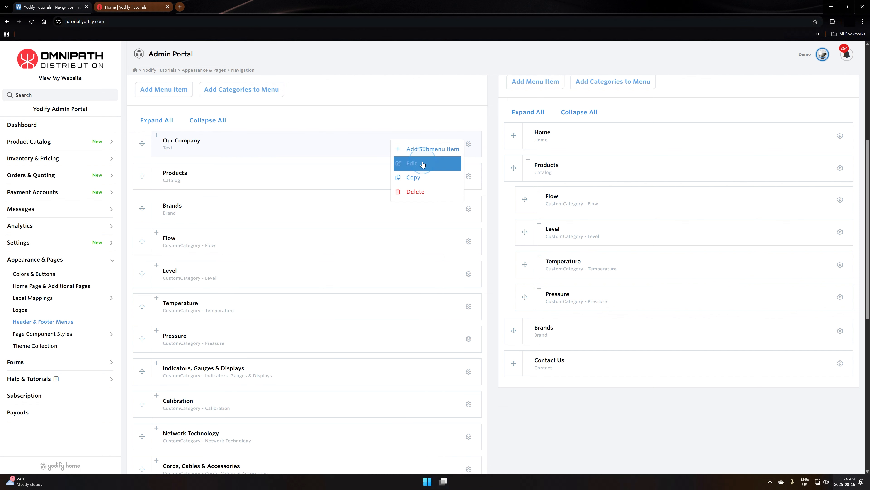
left_click(418, 182)
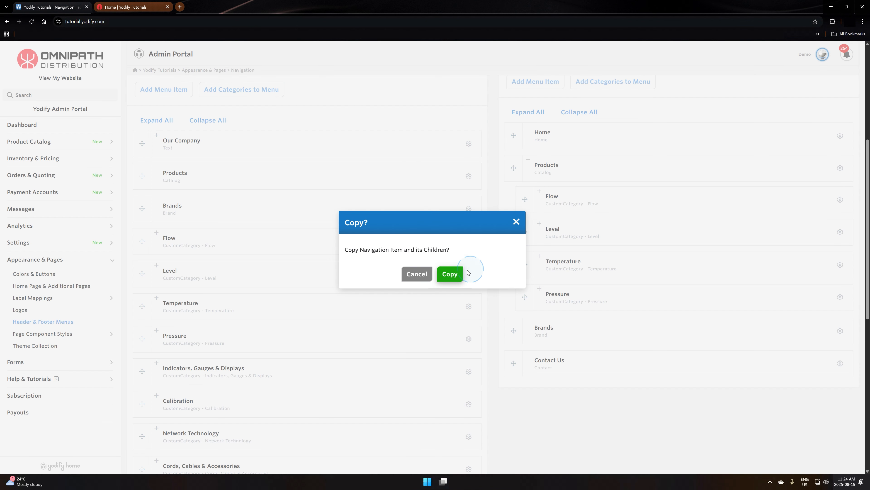
left_click(451, 274)
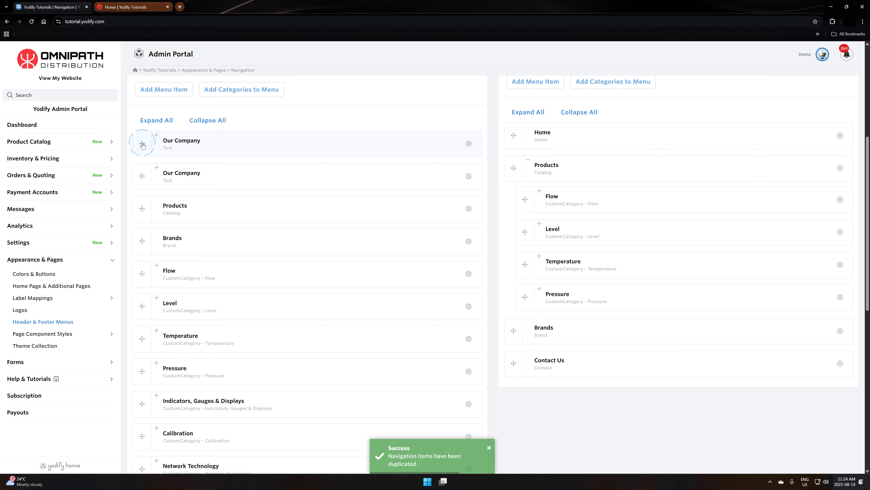
left_click_drag(143, 145, 499, 165)
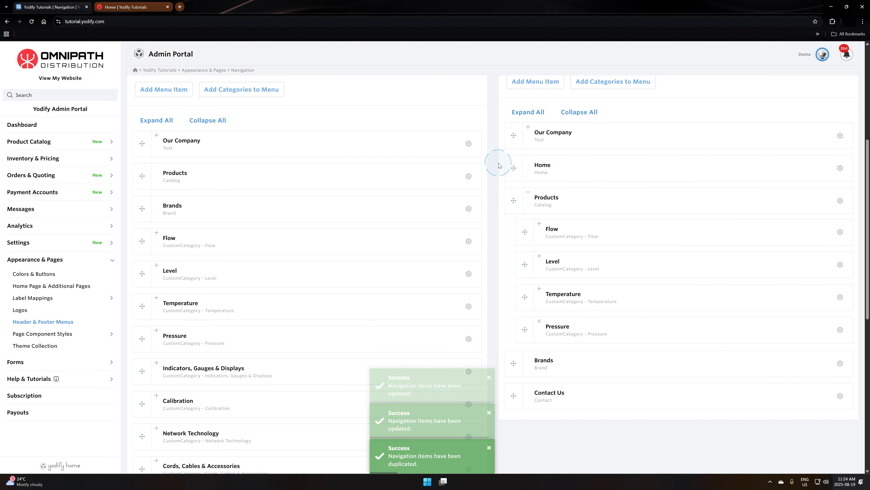
- Delete the standalone Home and Contact Us items from the footer menu
left_click(852, 171)
left_click(844, 171)
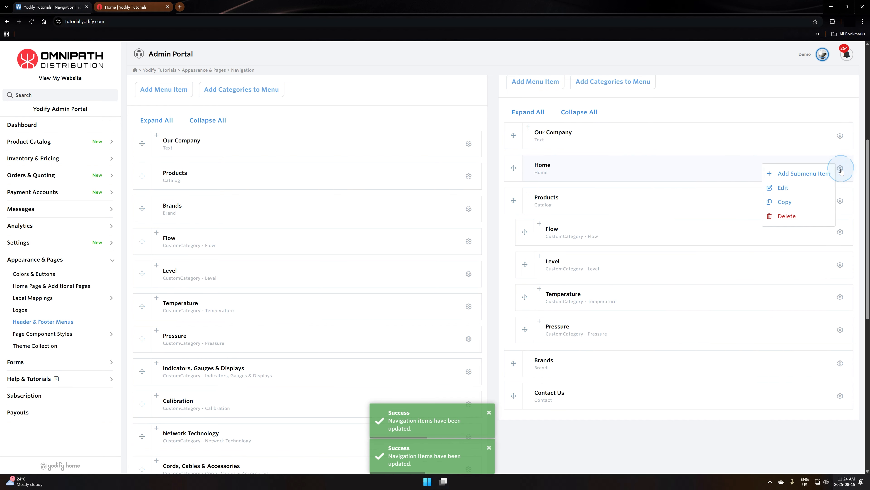
left_click(795, 215)
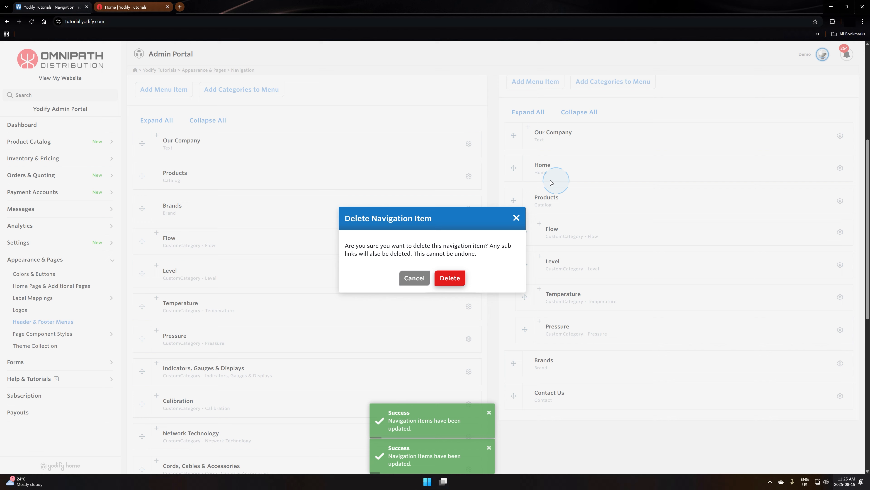
left_click(444, 278)
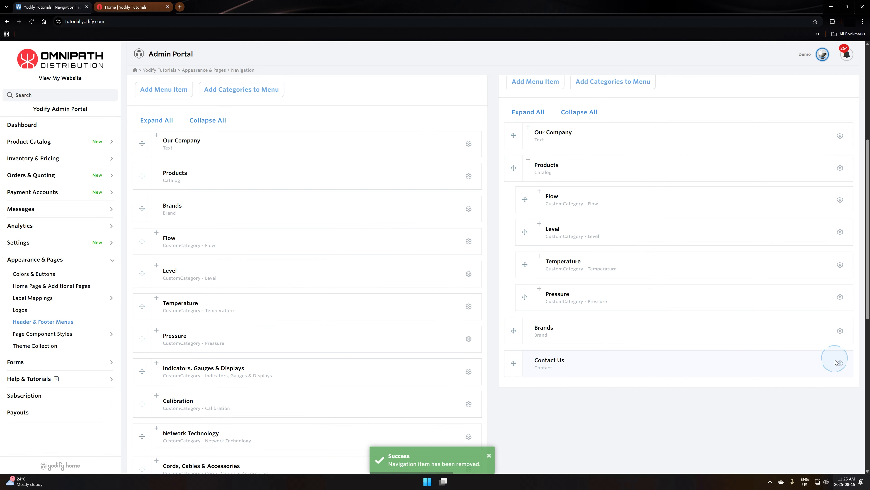
left_click(840, 364)
left_click(788, 411)
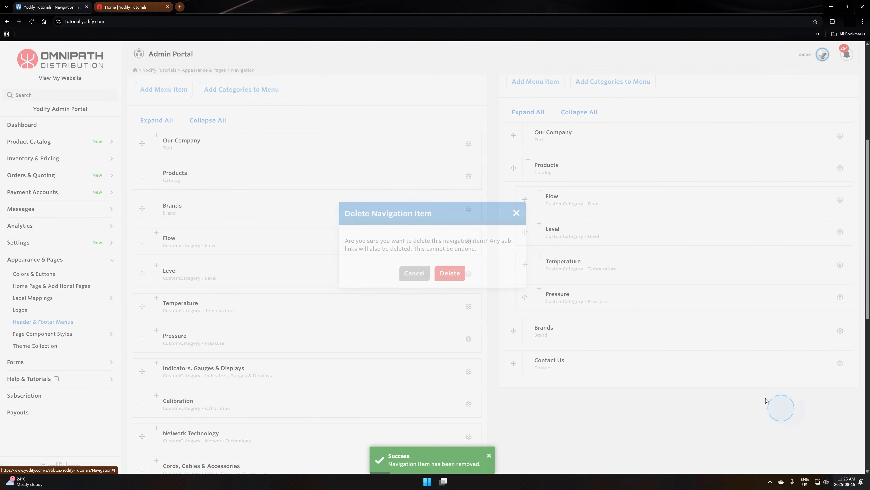
left_click(450, 278)
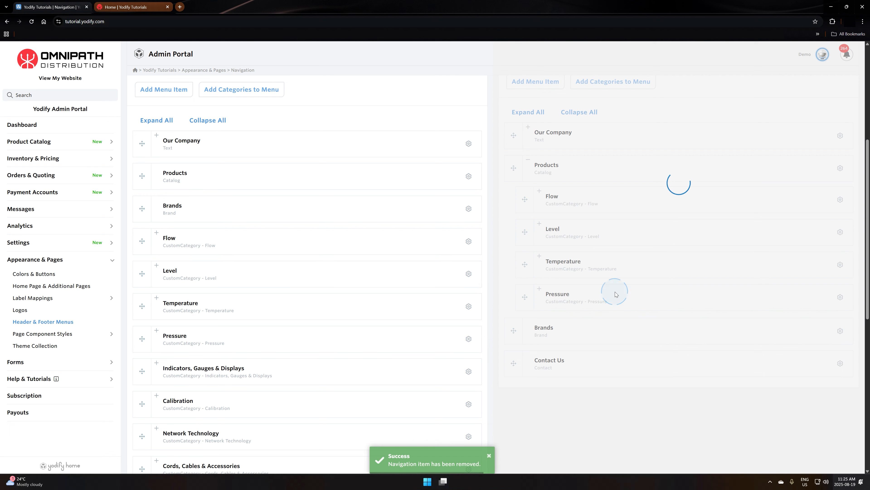
- Switch to the live website, reload the home page, and examine the header's More entries and the footer's link columns
left_click(129, 9)
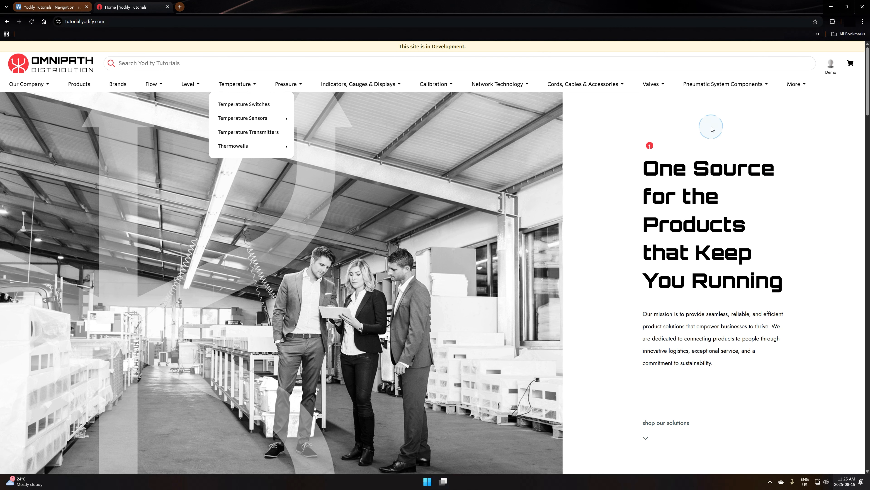
left_click(599, 61)
left_click(593, 60)
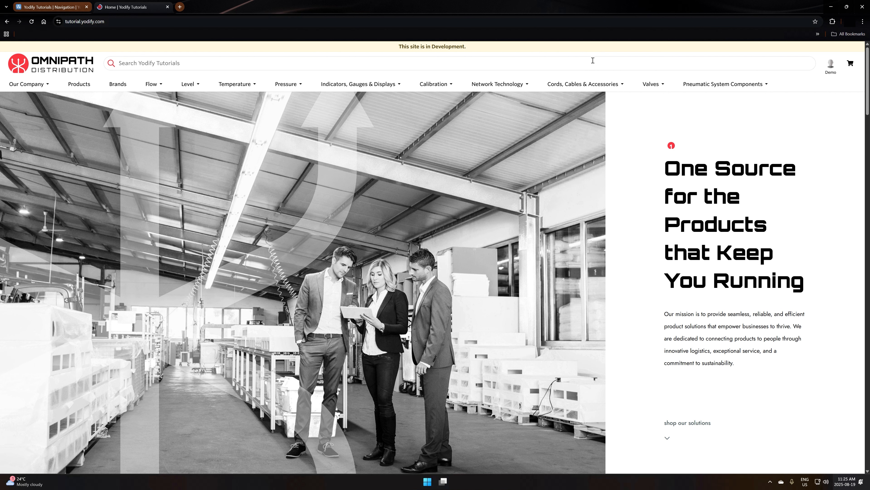
left_click(797, 88)
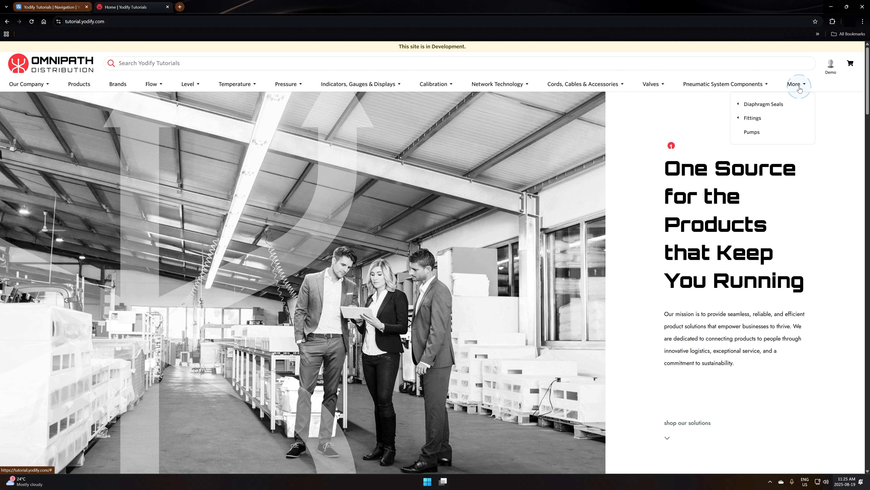
scroll(352, 180, "down", 20)
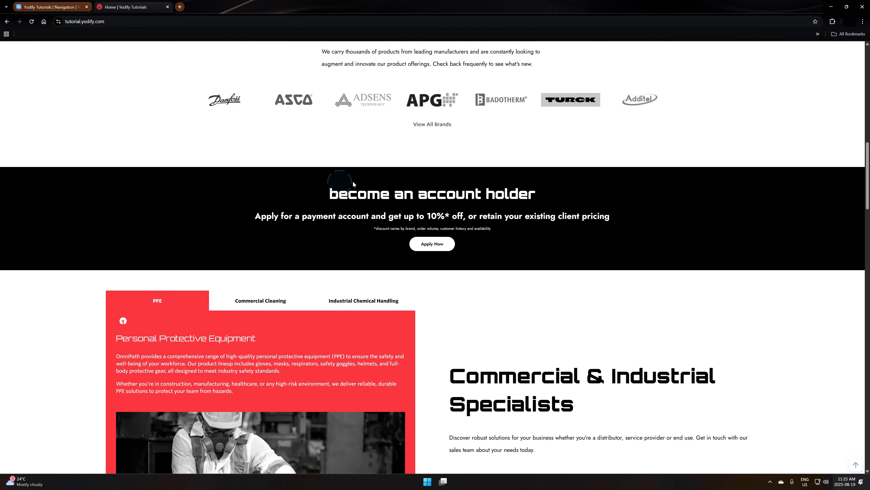
scroll(544, 161, "down", 20)
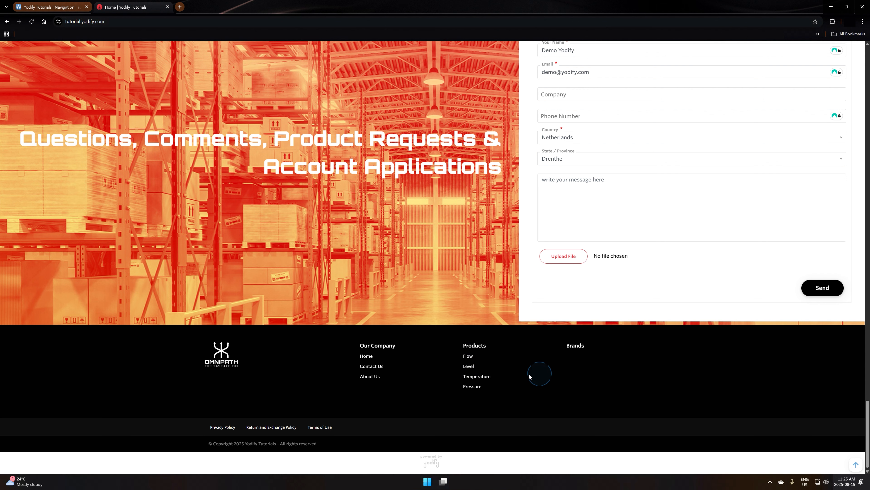
scroll(497, 398, "up", 20)
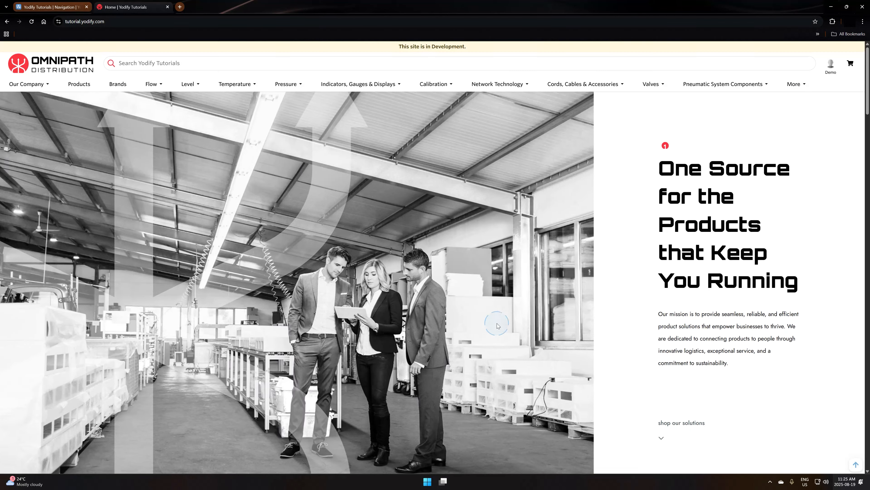